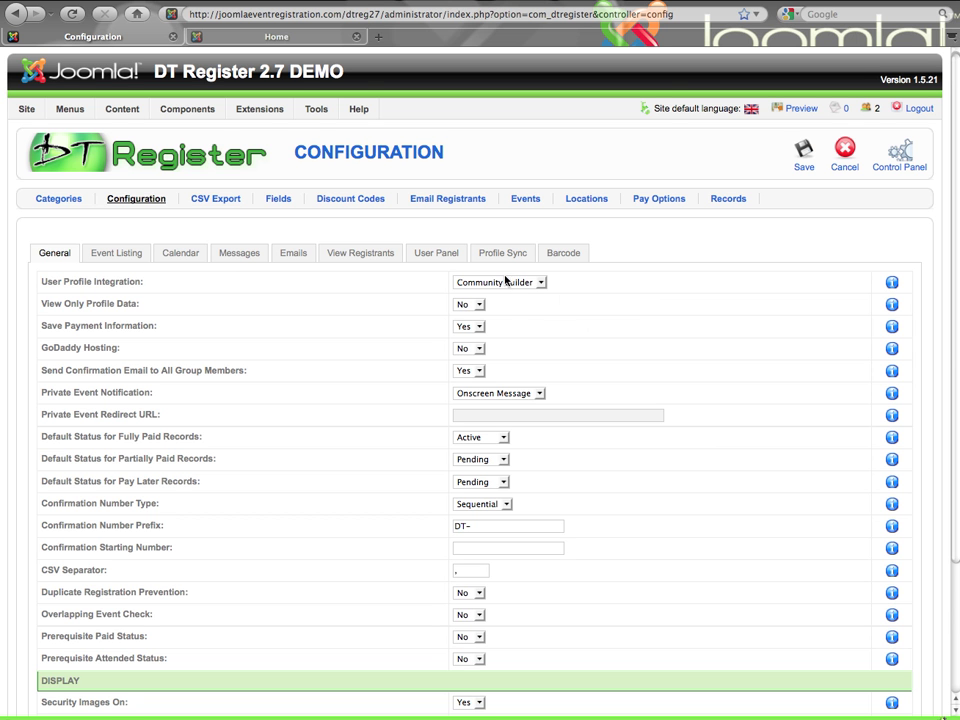
# Review the General configuration settings and examine the available choices for User Profile Integration
pyautogui.scroll(-1, 380, 310)
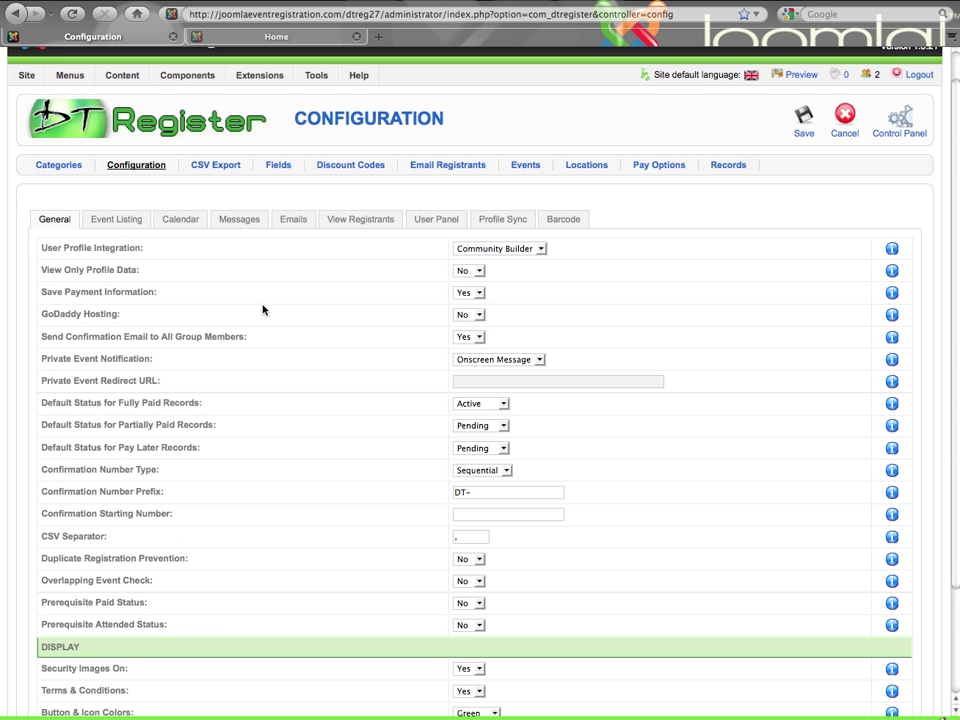
pyautogui.scroll(-3, 263, 310)
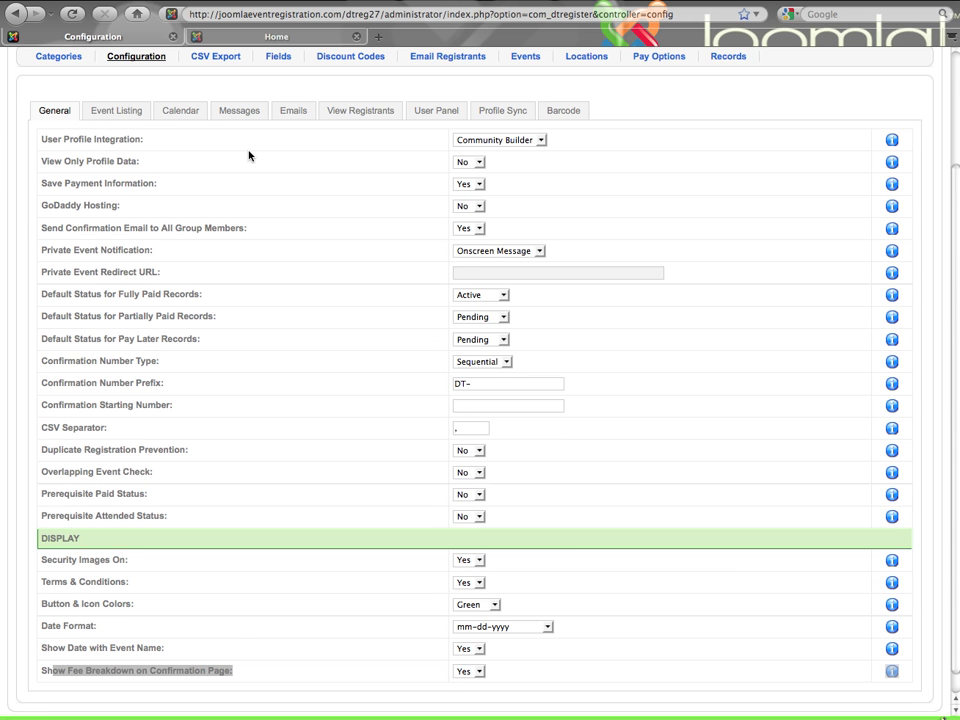
pyautogui.click(464, 140)
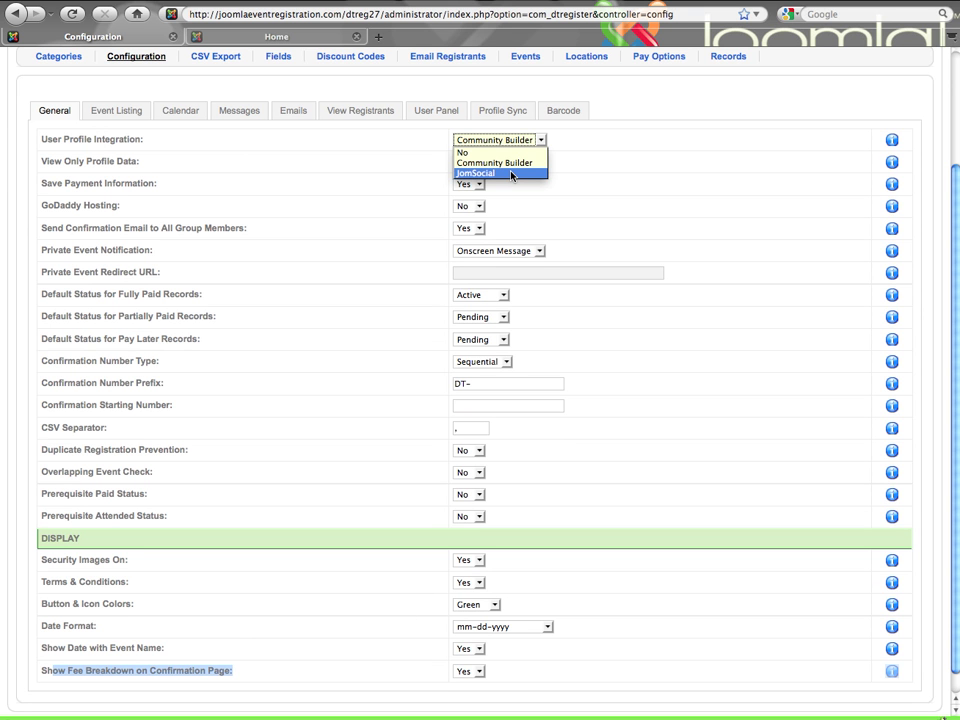
pyautogui.click(576, 171)
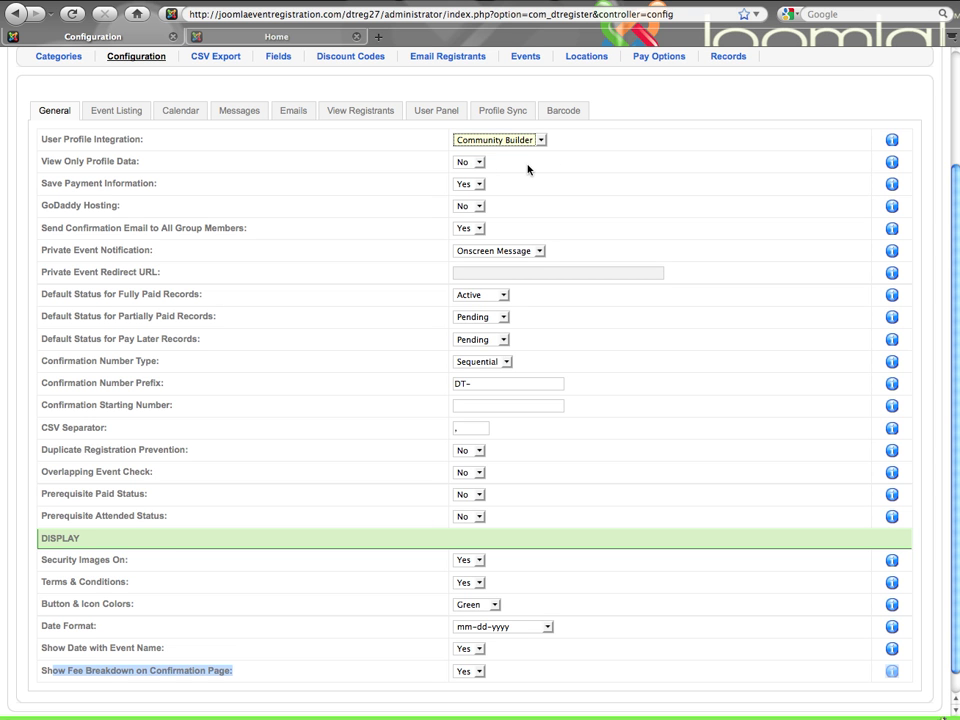
pyautogui.click(332, 156)
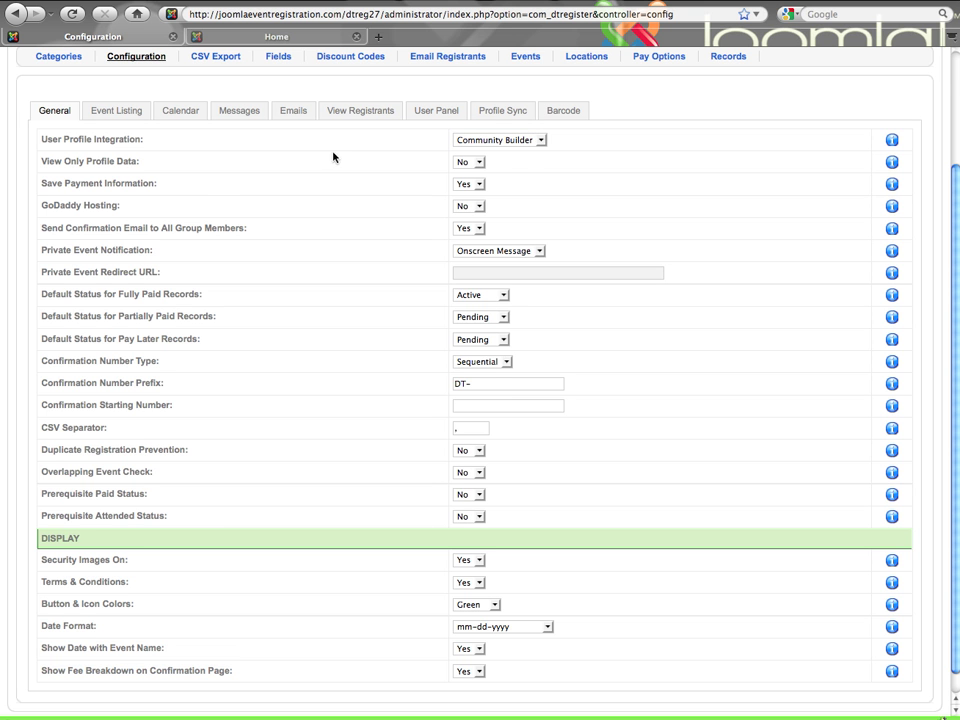
# Examine the Community Builder field mappings in Profile Sync and the form fields available for the name field
pyautogui.click(493, 112)
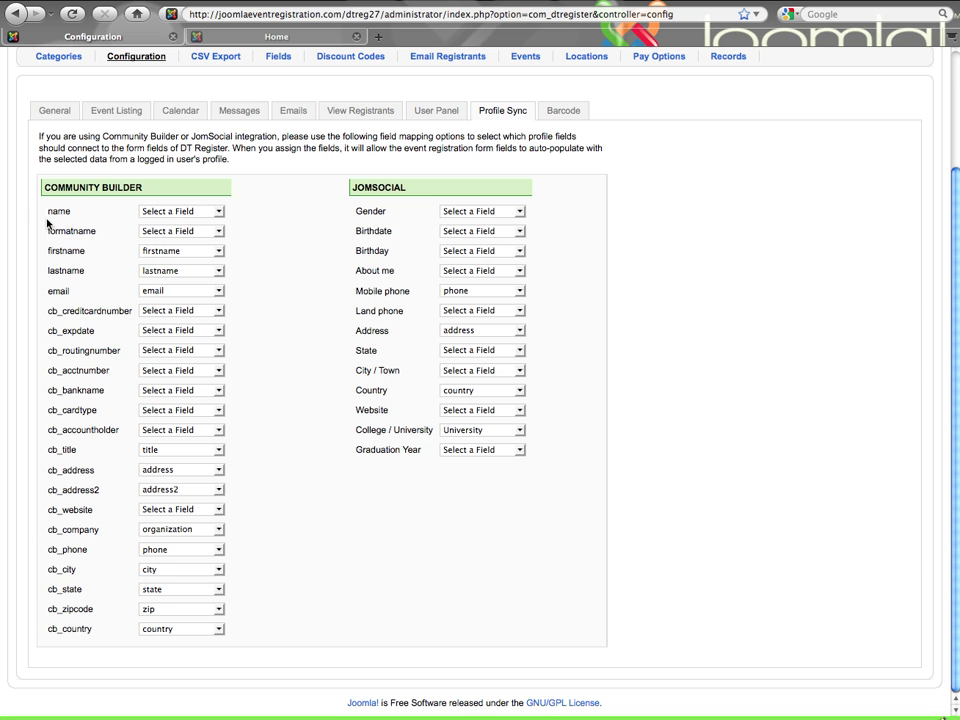
pyautogui.moveTo(49, 211); pyautogui.dragTo(70, 487)
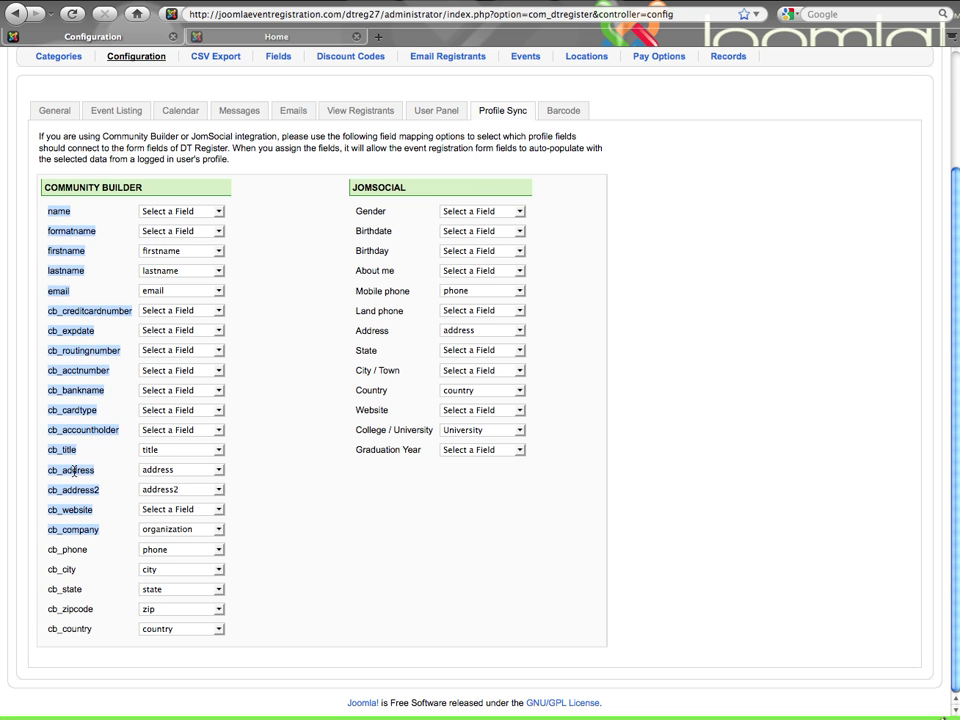
pyautogui.click(74, 470)
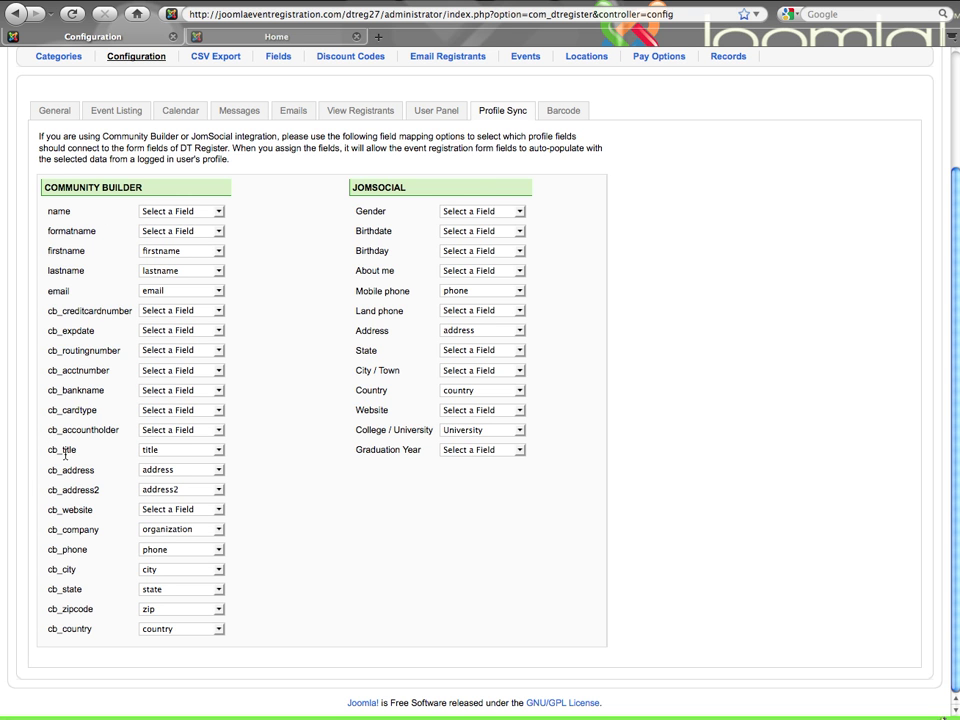
pyautogui.click(185, 214)
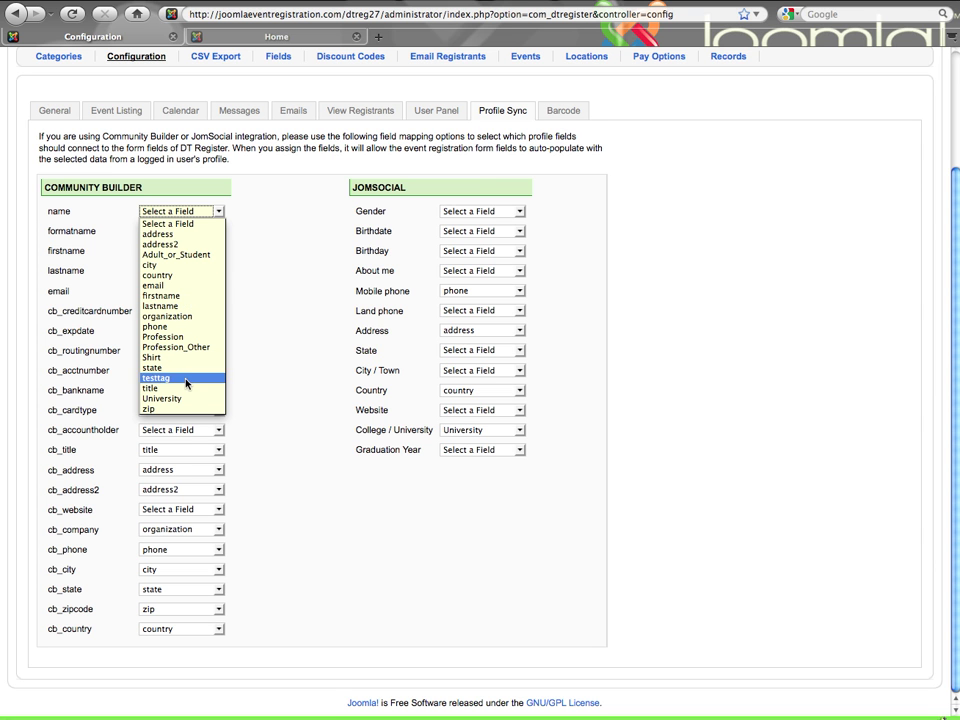
pyautogui.click(252, 346)
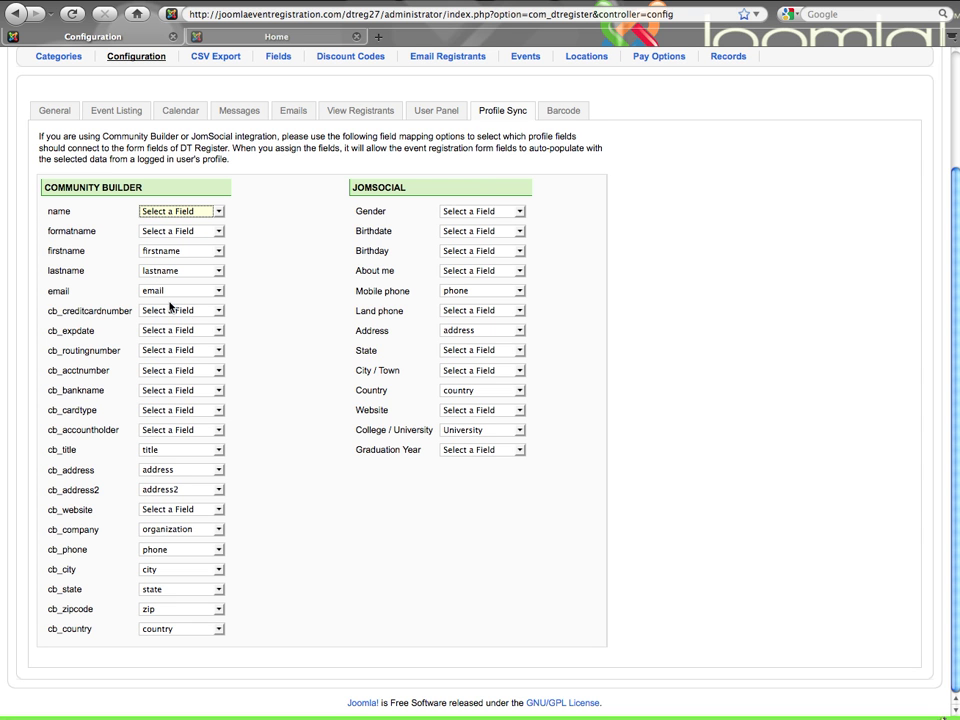
# Examine the JomSocial profile fields in Profile Sync and the form fields available for Gender
pyautogui.click(358, 214)
pyautogui.moveTo(358, 214); pyautogui.dragTo(366, 429)
pyautogui.click(380, 350)
pyautogui.click(463, 214)
pyautogui.click(463, 212)
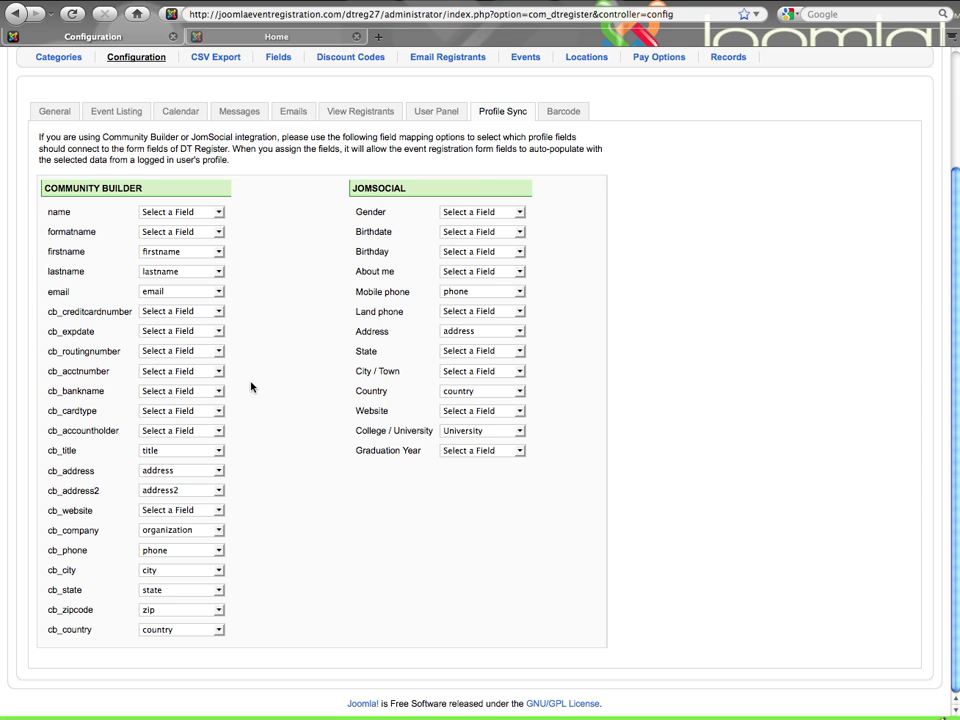
# Return to the General settings and examine the View Only Profile Data setting and the GoDaddy Hosting choices
pyautogui.click(55, 111)
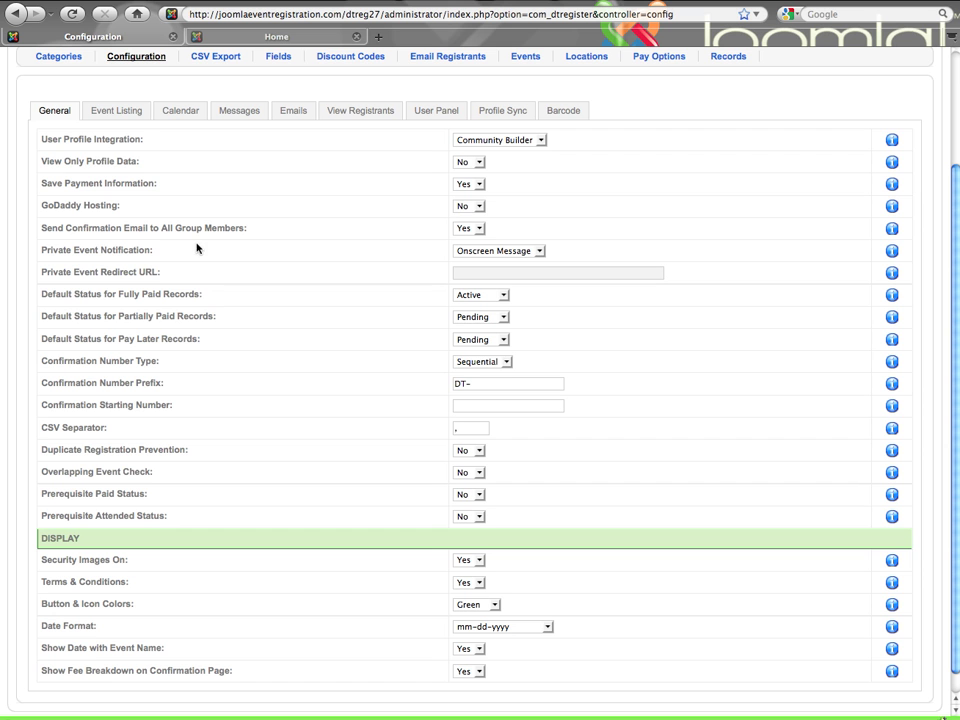
pyautogui.moveTo(41, 163); pyautogui.dragTo(152, 170)
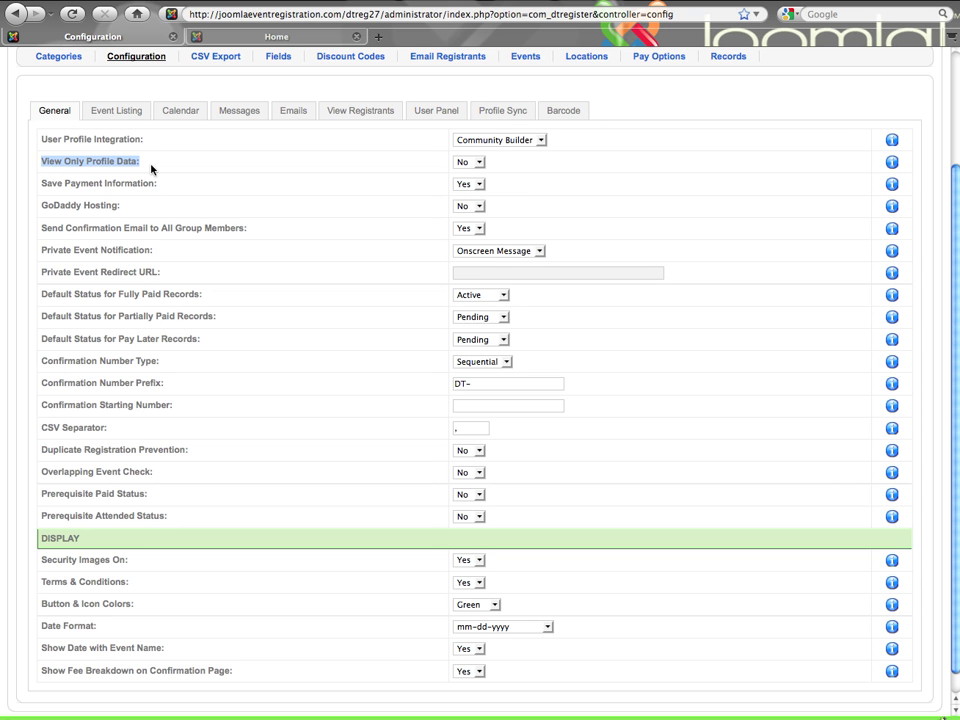
pyautogui.click(507, 170)
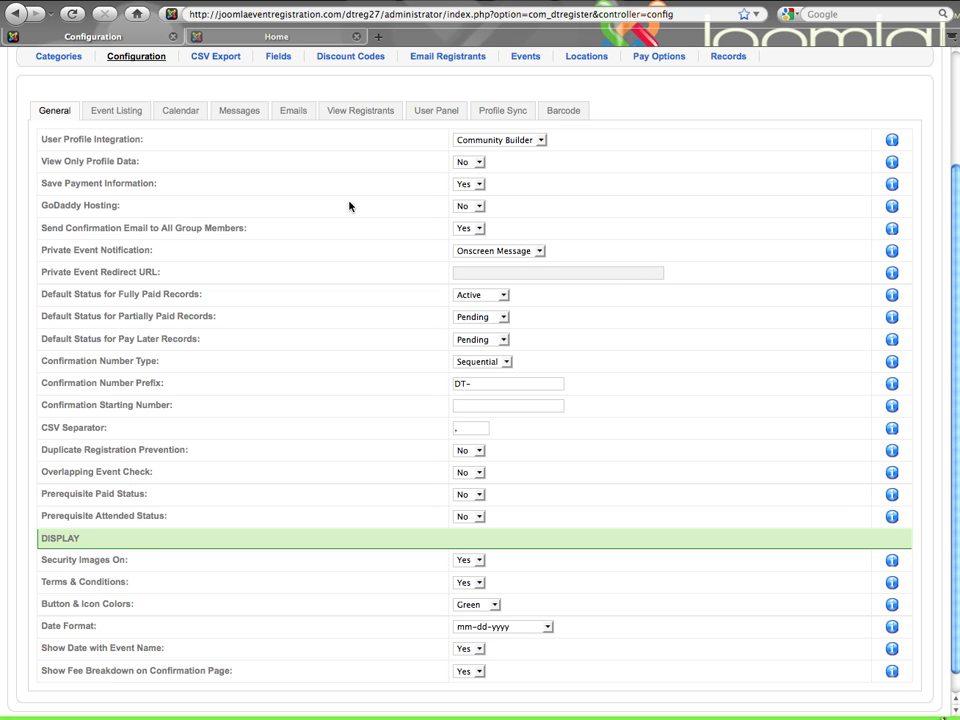
pyautogui.click(478, 206)
pyautogui.click(495, 213)
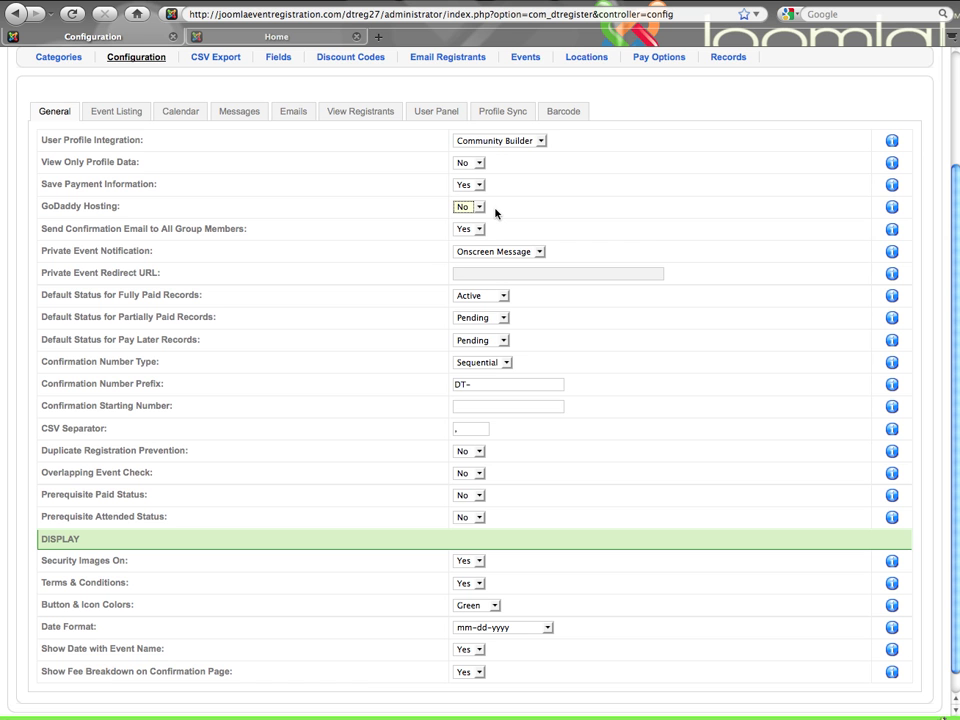
# Try Redirect URL as the Private Event Notification with its redirect URL field, and restore Onscreen Message
pyautogui.scroll(1, 495, 213)
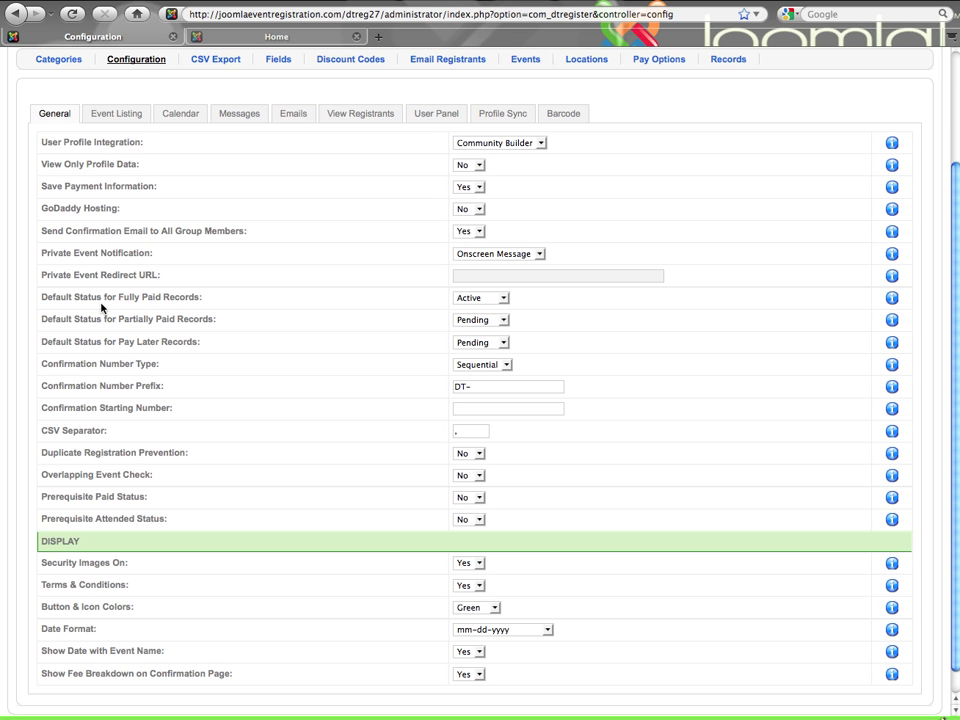
pyautogui.scroll(3, 101, 308)
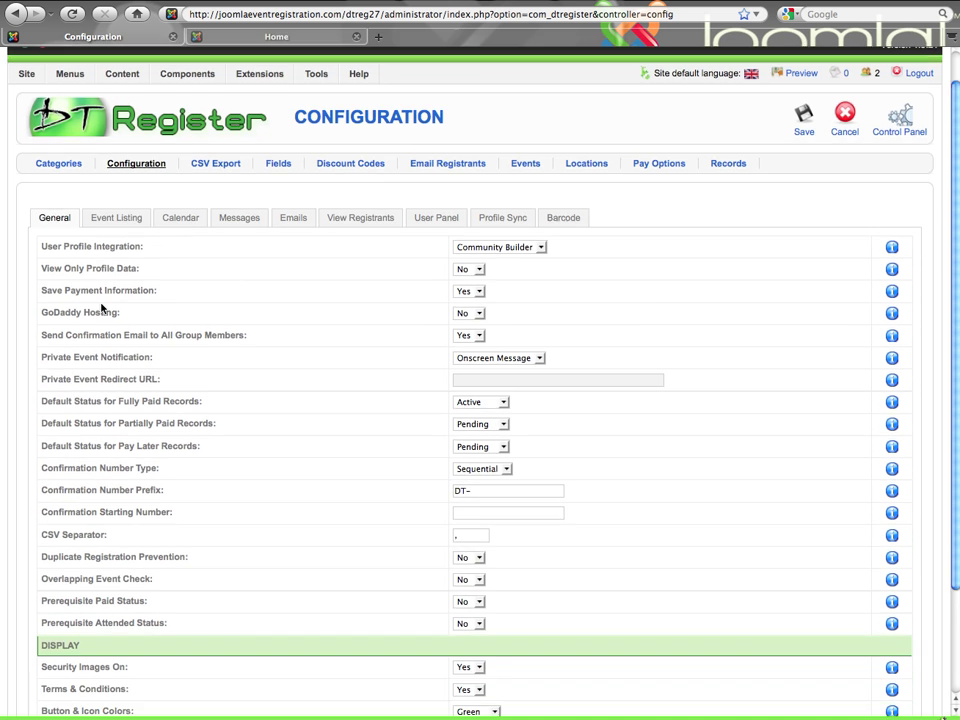
pyautogui.scroll(-4, 101, 308)
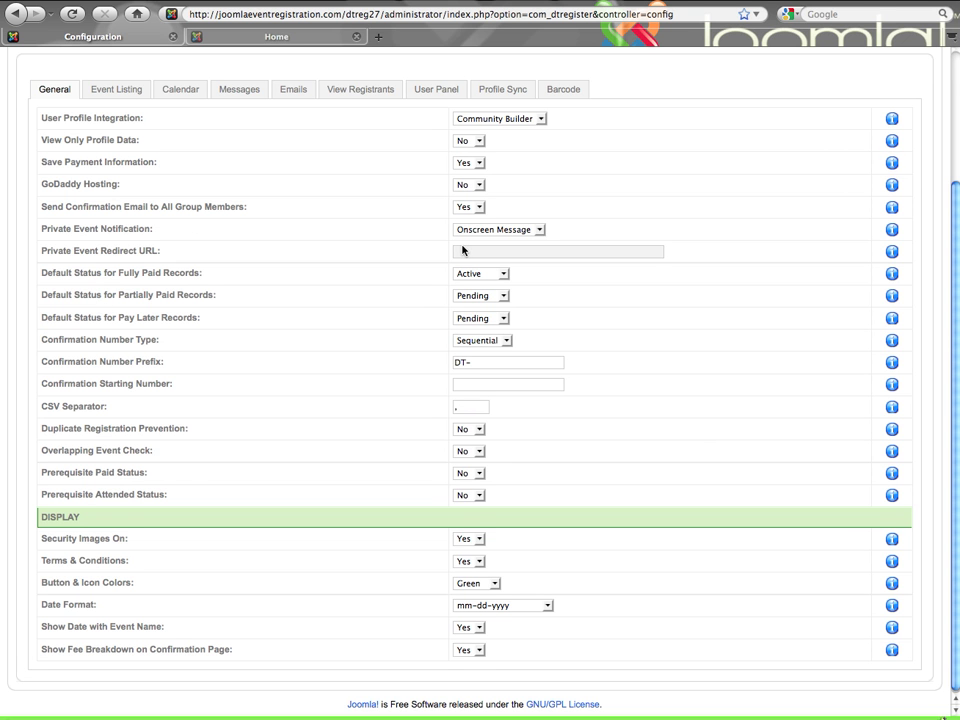
pyautogui.scroll(1, 484, 236)
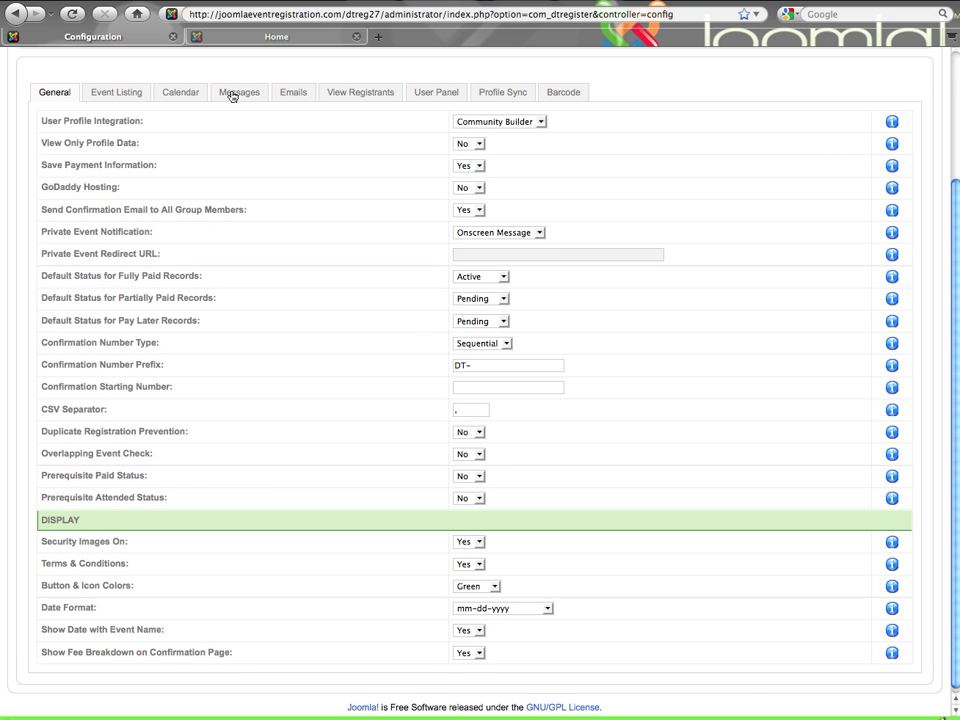
pyautogui.click(539, 233)
pyautogui.click(515, 255)
pyautogui.click(510, 256)
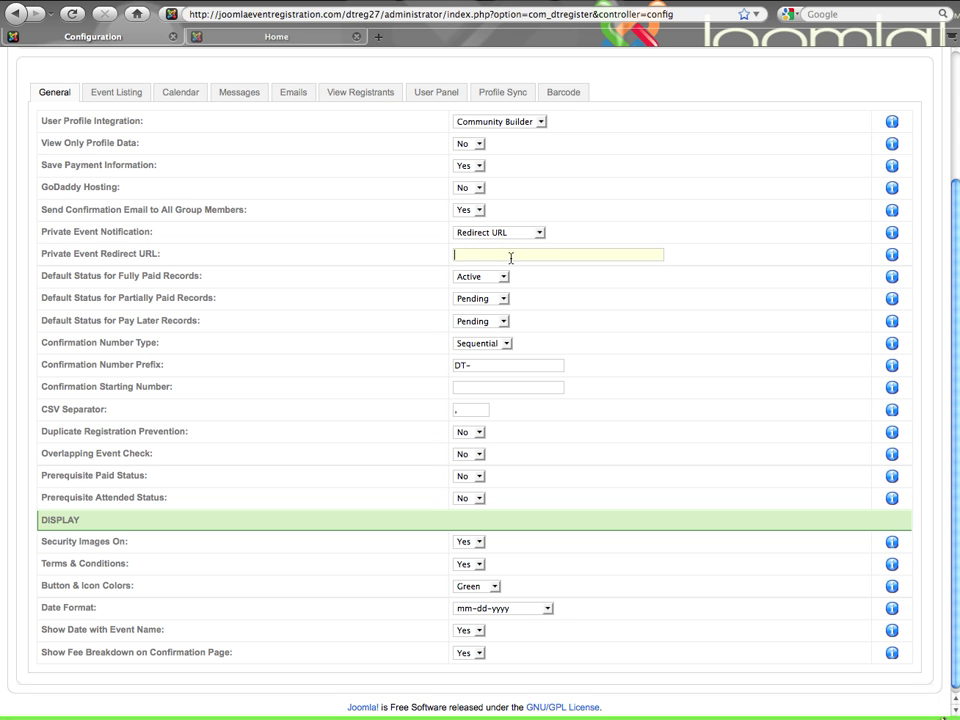
pyautogui.click(512, 231)
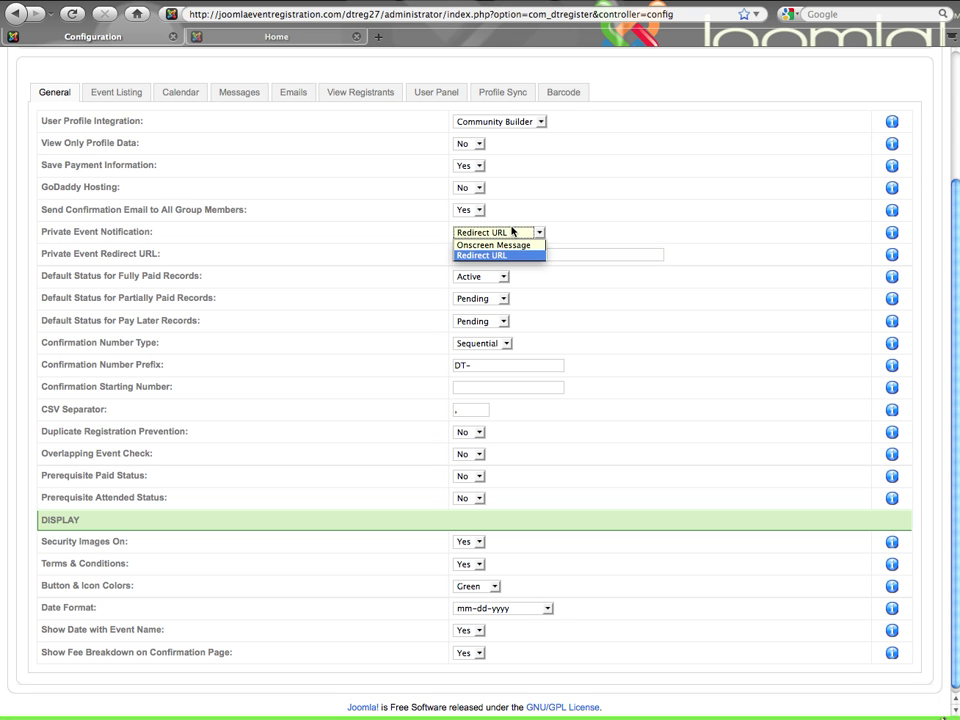
pyautogui.click(512, 243)
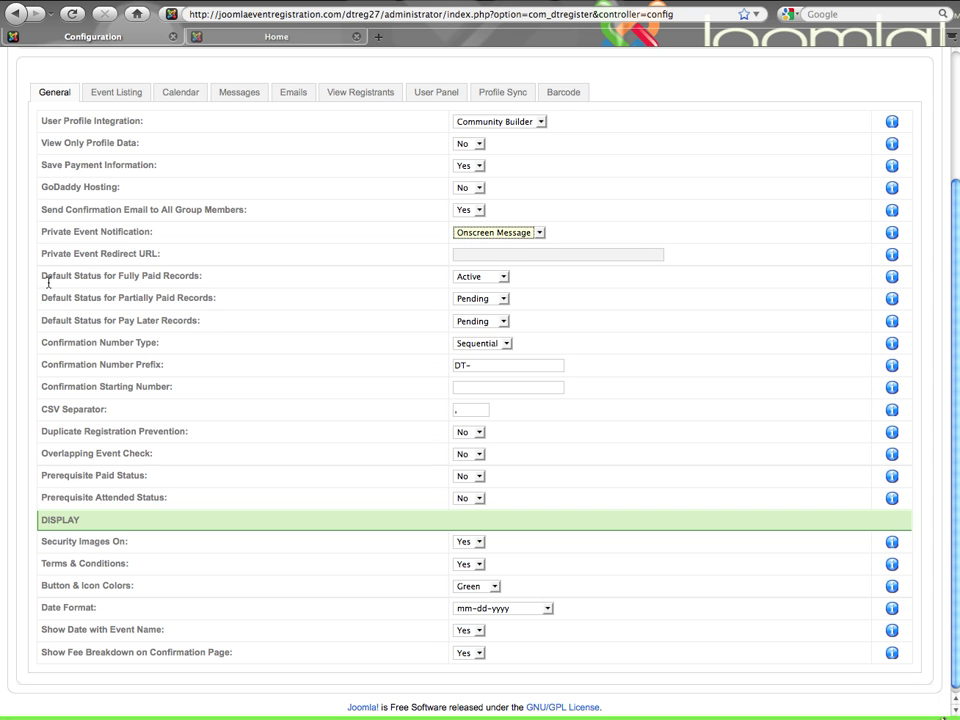
# Examine the default status settings for fully paid, partially paid and pay later records, including the available status choices
pyautogui.moveTo(42, 275); pyautogui.dragTo(217, 323)
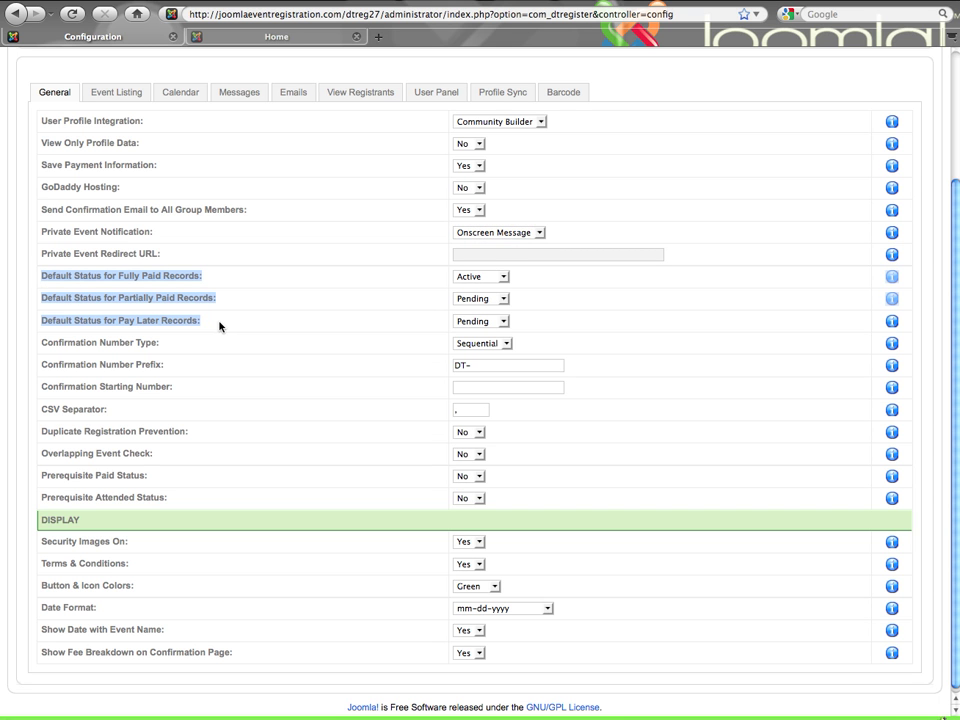
pyautogui.click(220, 326)
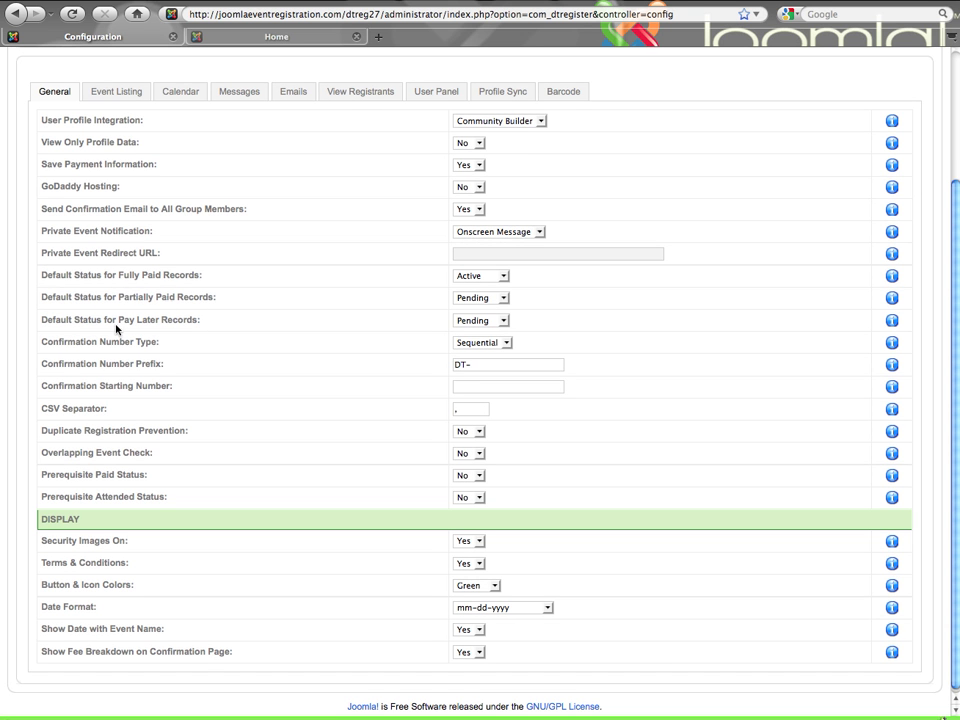
pyautogui.moveTo(118, 320); pyautogui.dragTo(159, 320)
pyautogui.click(199, 336)
pyautogui.click(484, 277)
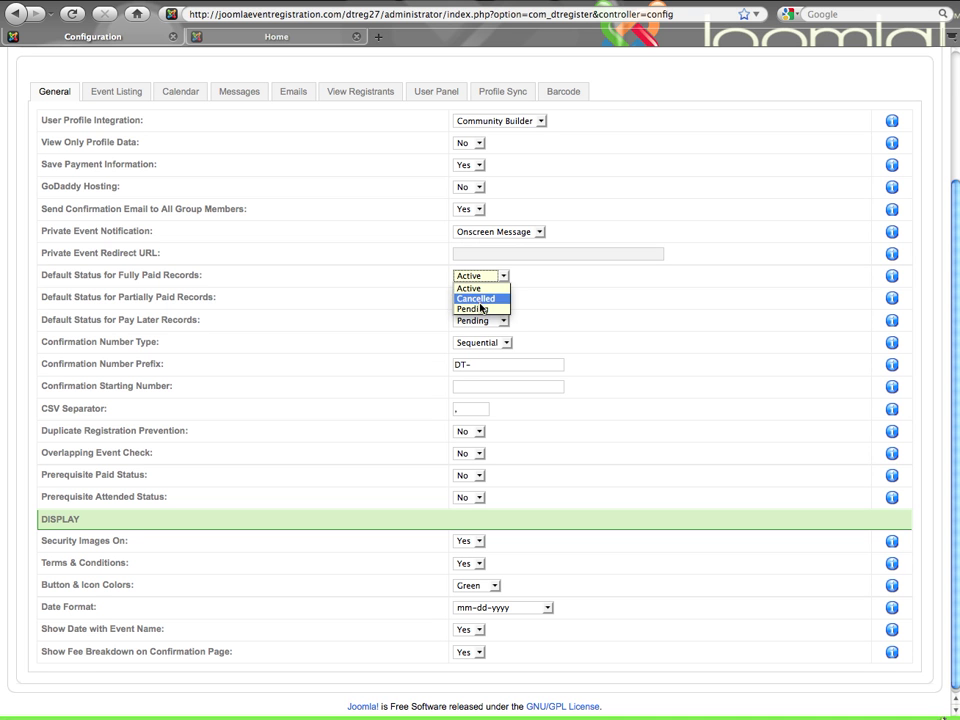
pyautogui.click(523, 306)
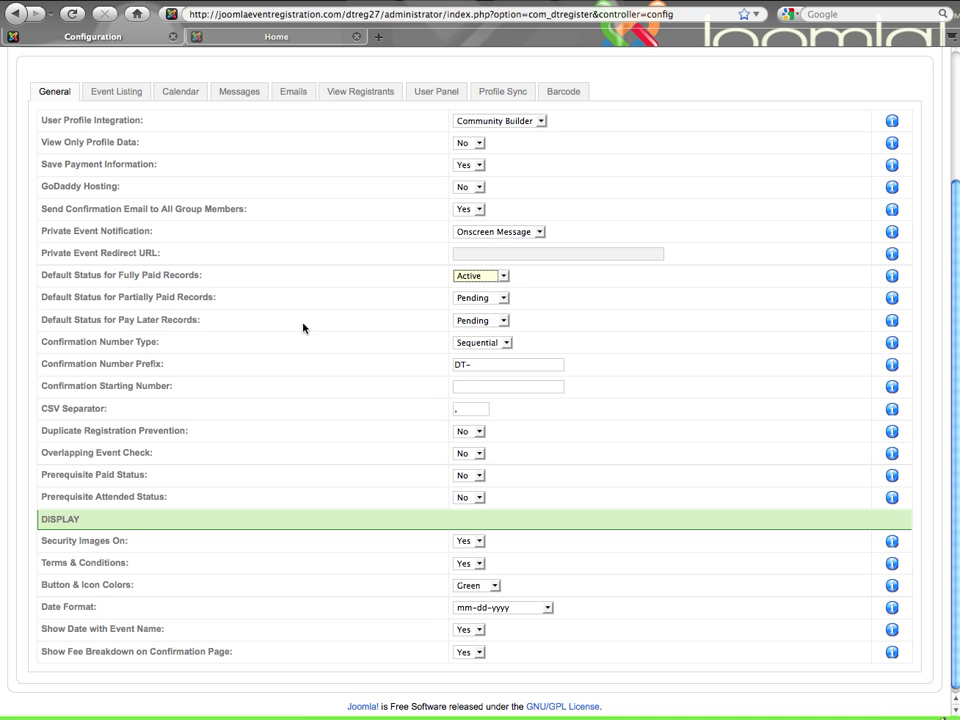
# Examine the Confirmation Number Type choices together with the confirmation number prefix and starting number fields
pyautogui.scroll(-1, 300, 328)
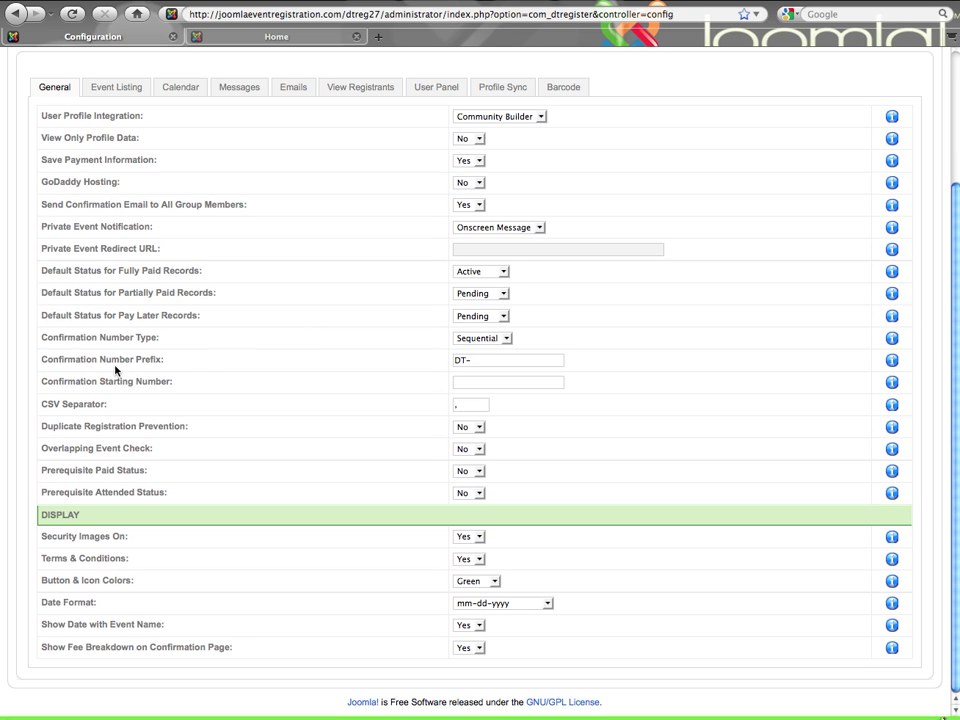
pyautogui.moveTo(48, 337); pyautogui.dragTo(206, 375)
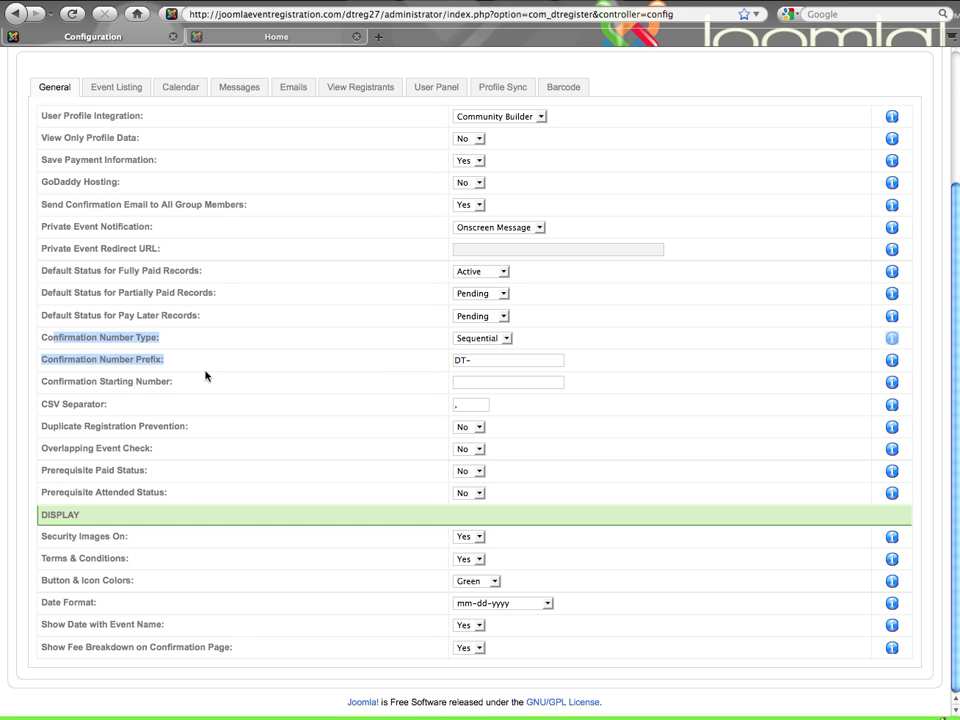
pyautogui.click(206, 375)
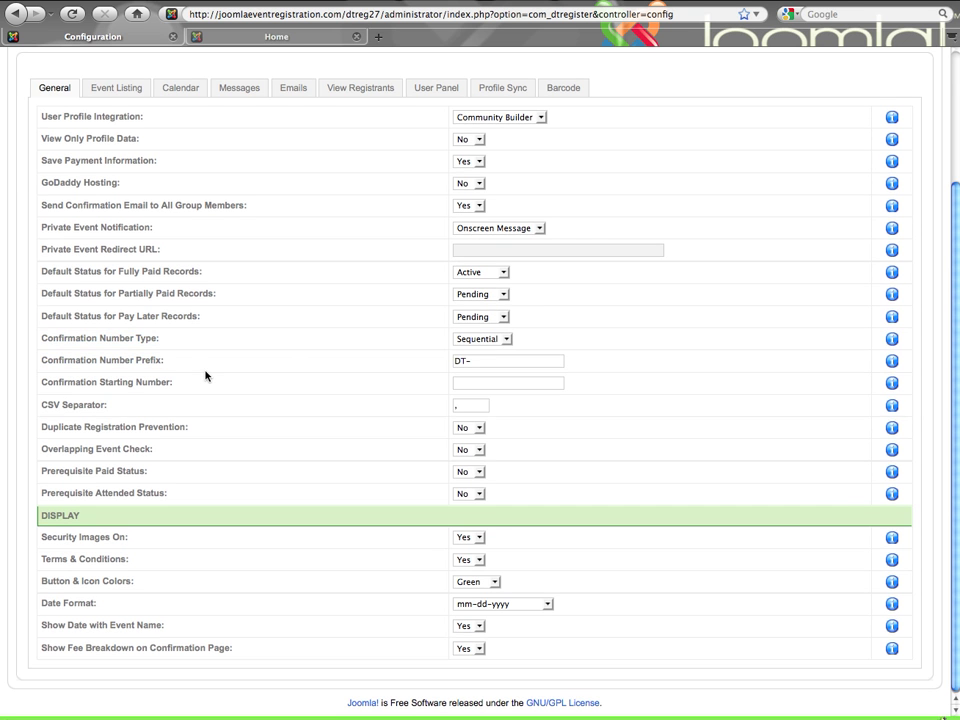
pyautogui.click(459, 339)
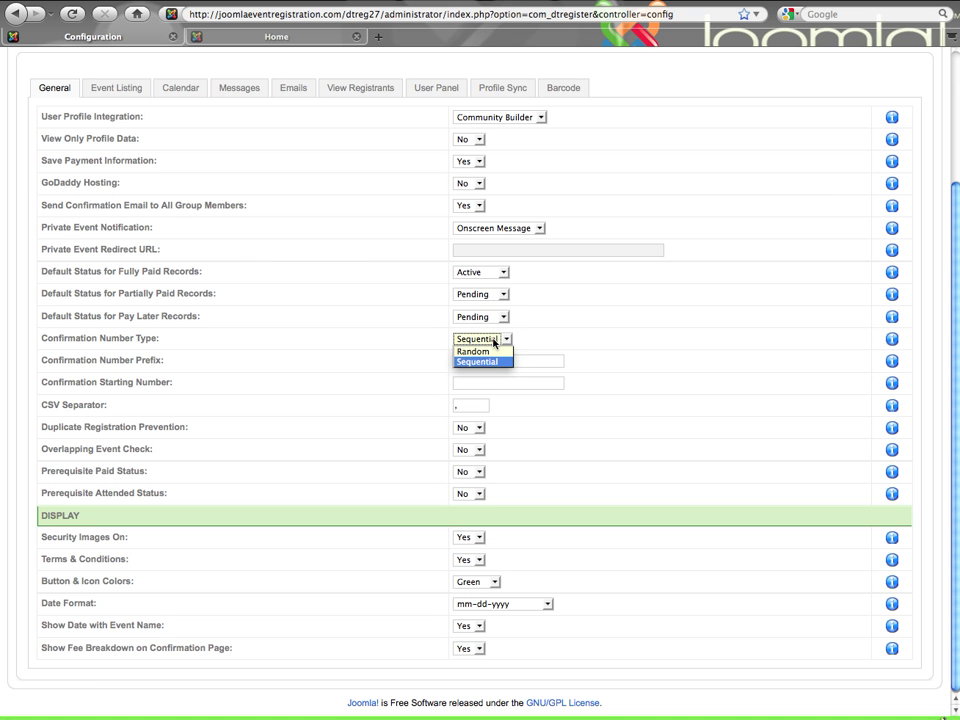
pyautogui.click(507, 341)
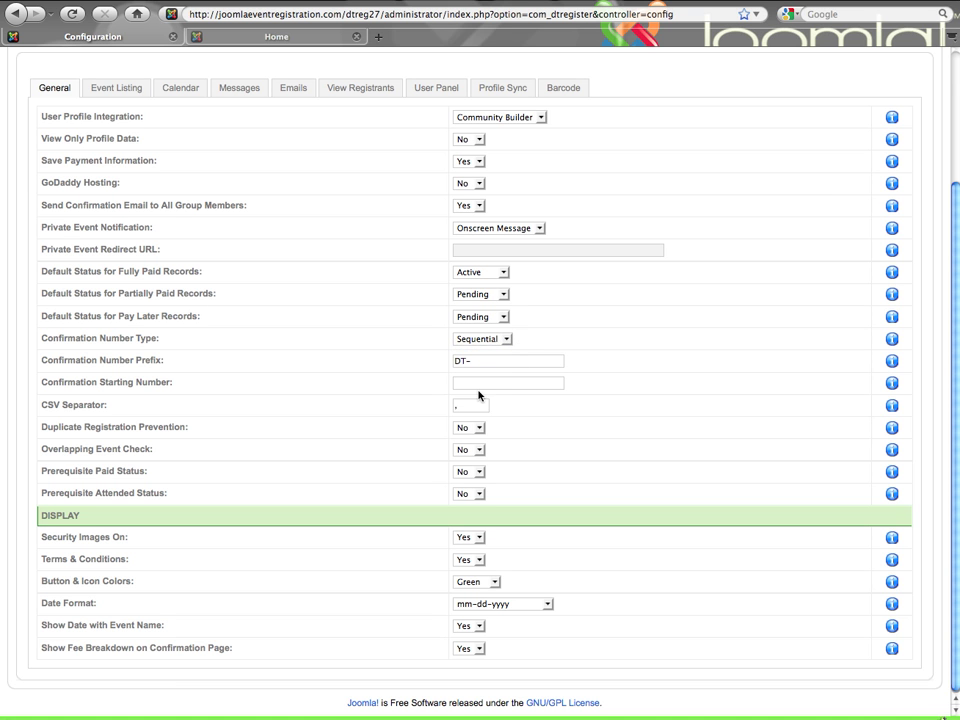
pyautogui.click(477, 385)
pyautogui.click(477, 362)
pyautogui.doubleClick(478, 363)
pyautogui.click(469, 394)
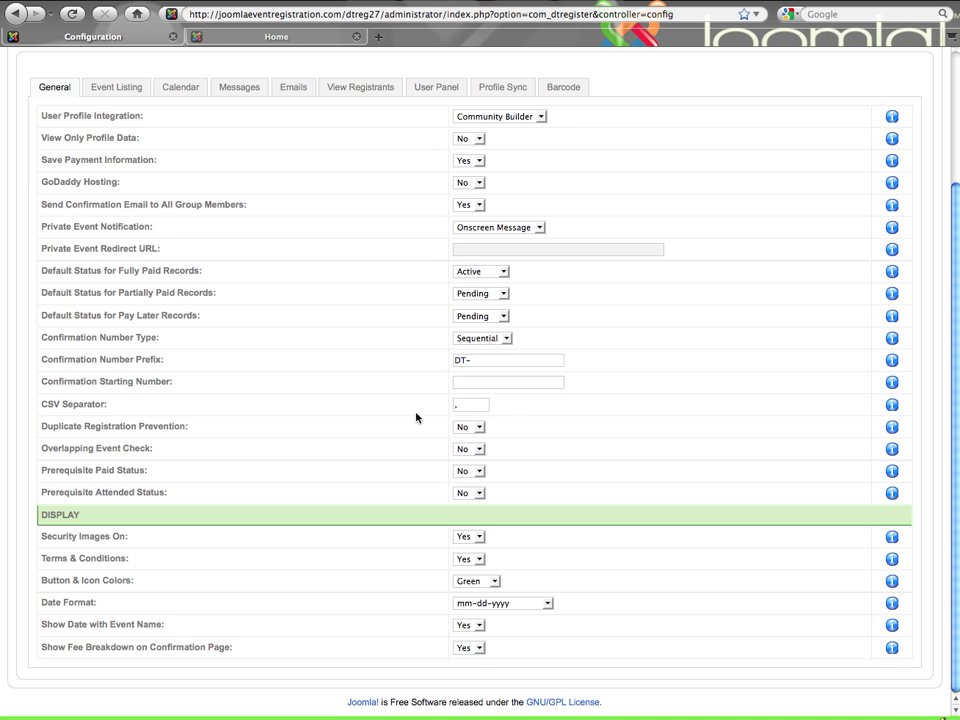
# Examine the Duplicate Registration Prevention choices and the Overlapping Event Check setting
pyautogui.scroll(4, 416, 418)
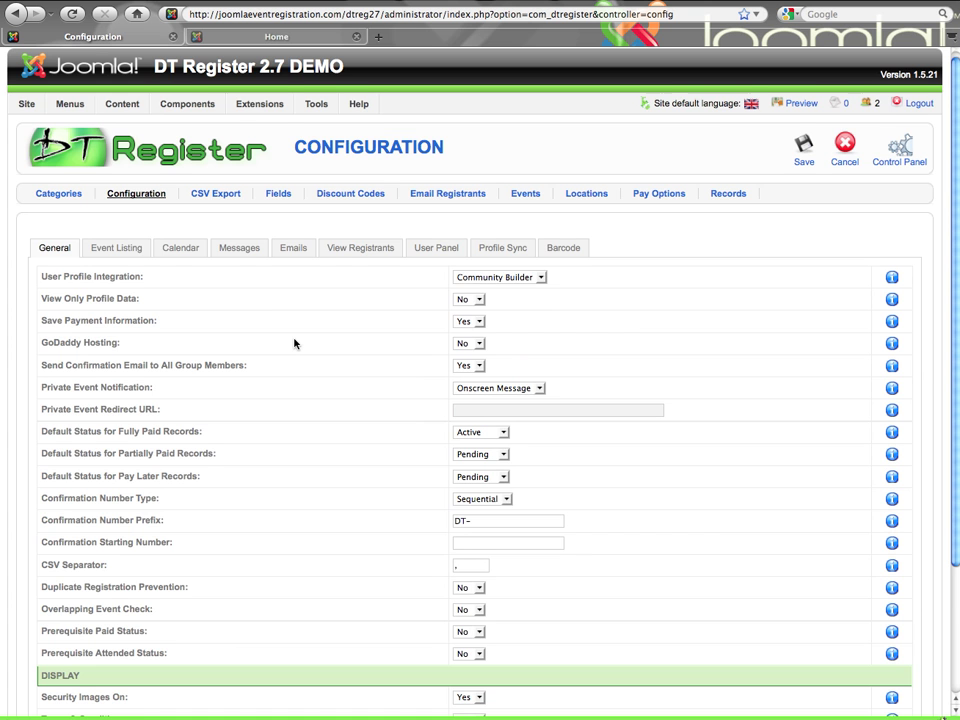
pyautogui.scroll(-4, 294, 343)
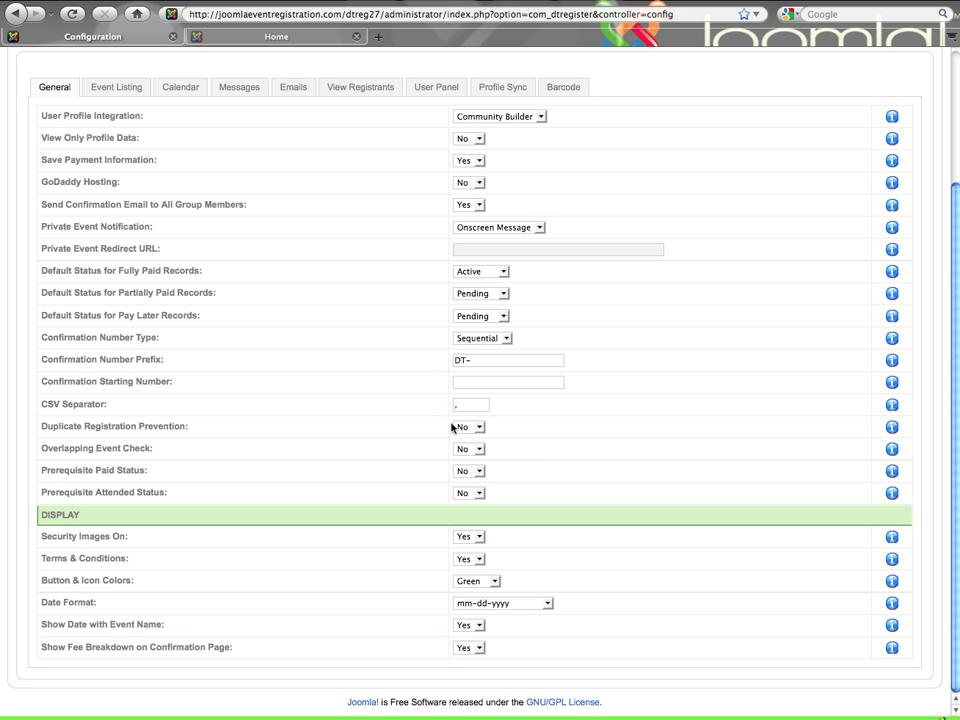
pyautogui.click(476, 427)
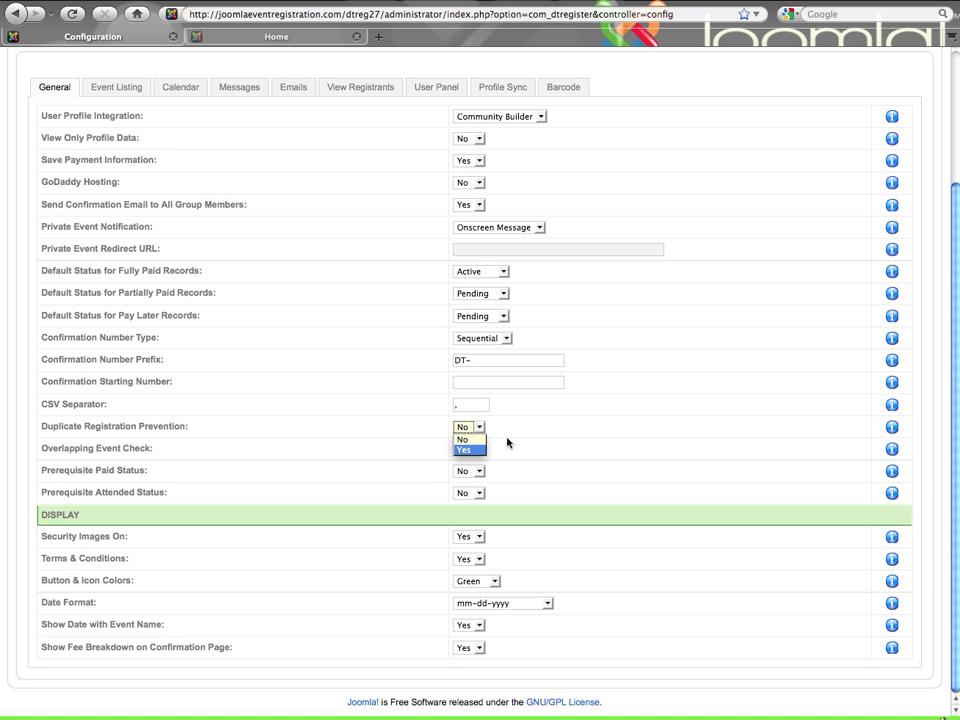
pyautogui.click(507, 442)
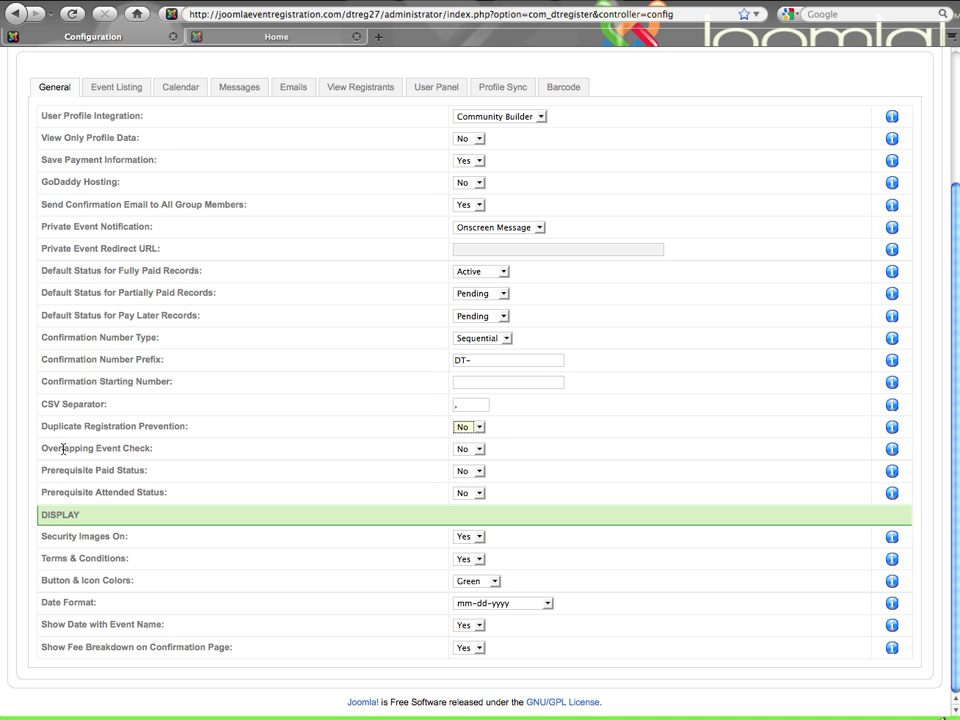
pyautogui.moveTo(41, 449); pyautogui.dragTo(199, 454)
pyautogui.click(205, 455)
# Examine the Prerequisite Paid Status and Prerequisite Attended Status settings with their choices
pyautogui.moveTo(42, 467); pyautogui.dragTo(185, 494)
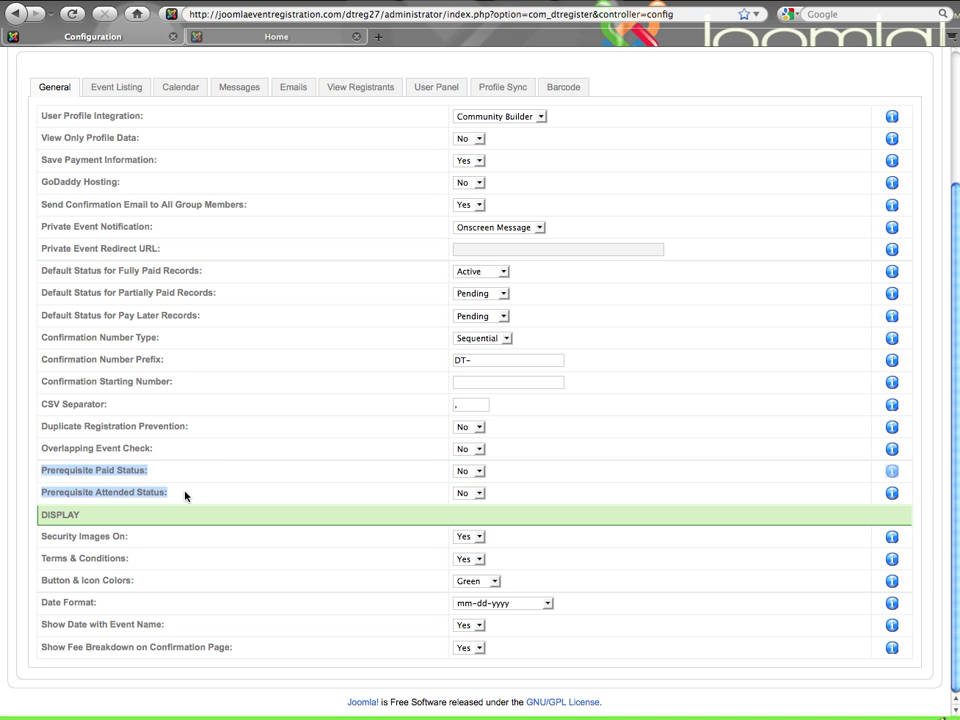
pyautogui.click(470, 478)
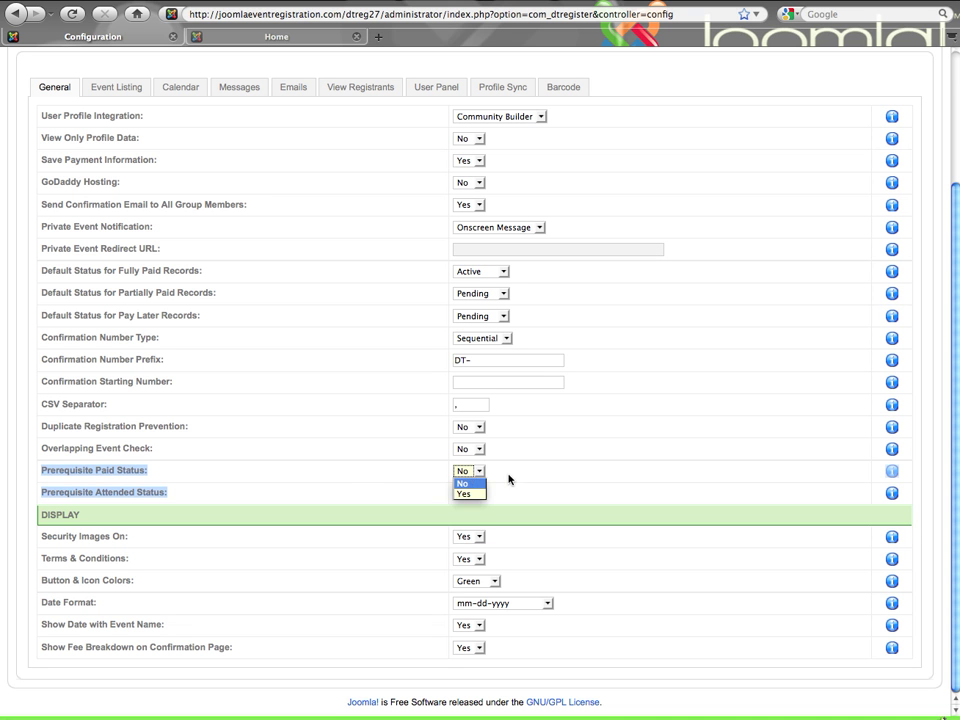
pyautogui.click(472, 485)
pyautogui.click(475, 495)
pyautogui.click(428, 501)
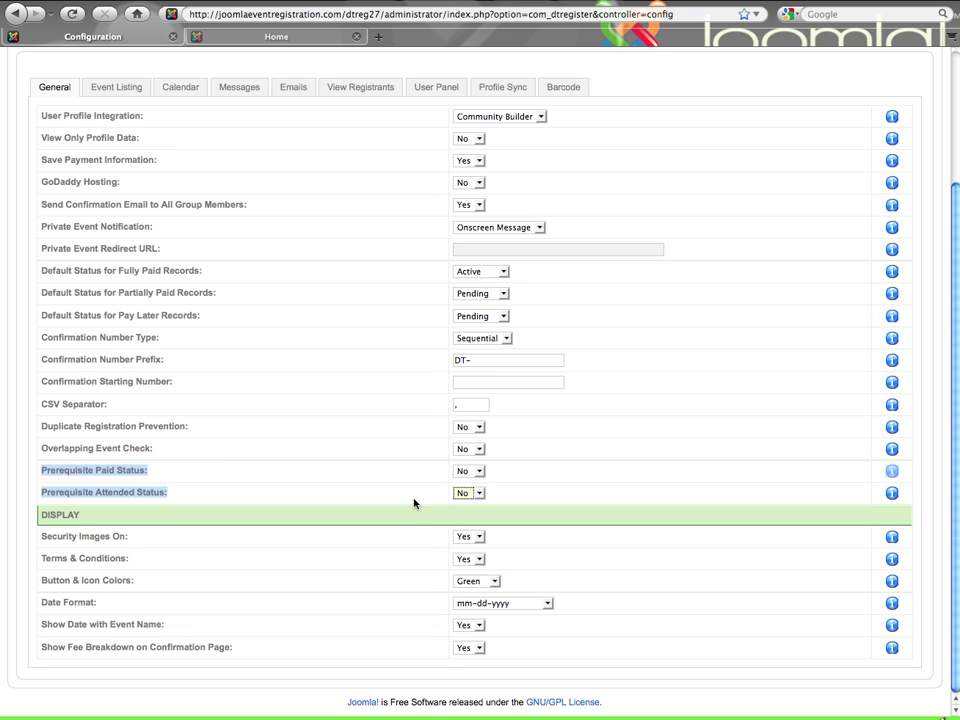
pyautogui.click(418, 499)
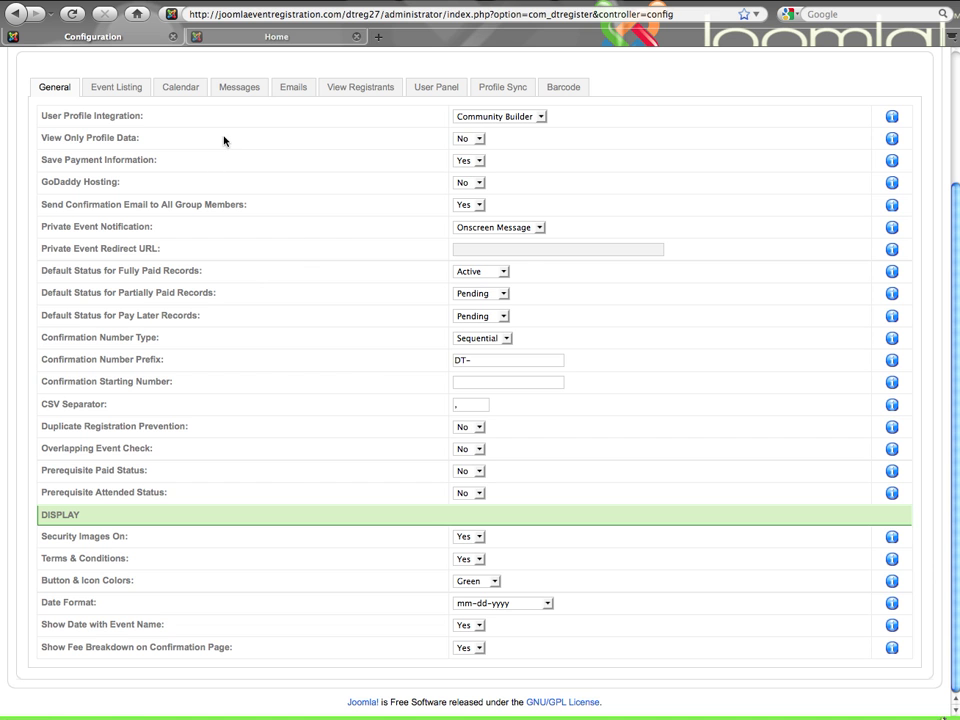
# On the site's front end, open the DT Register event list and start an individual registration for My Event
pyautogui.click(250, 37)
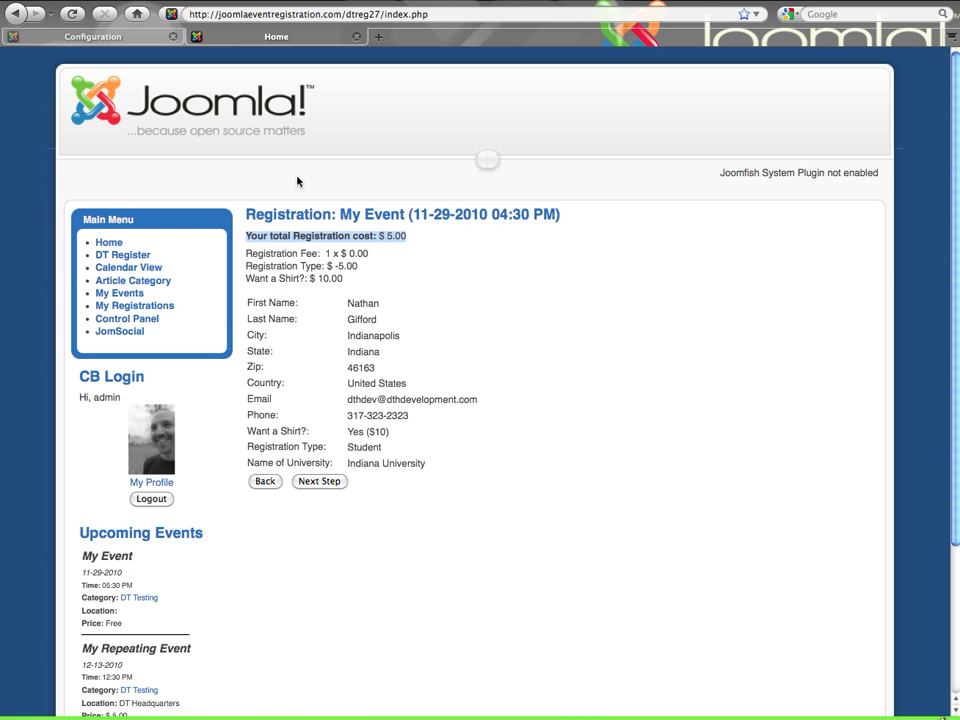
pyautogui.click(122, 255)
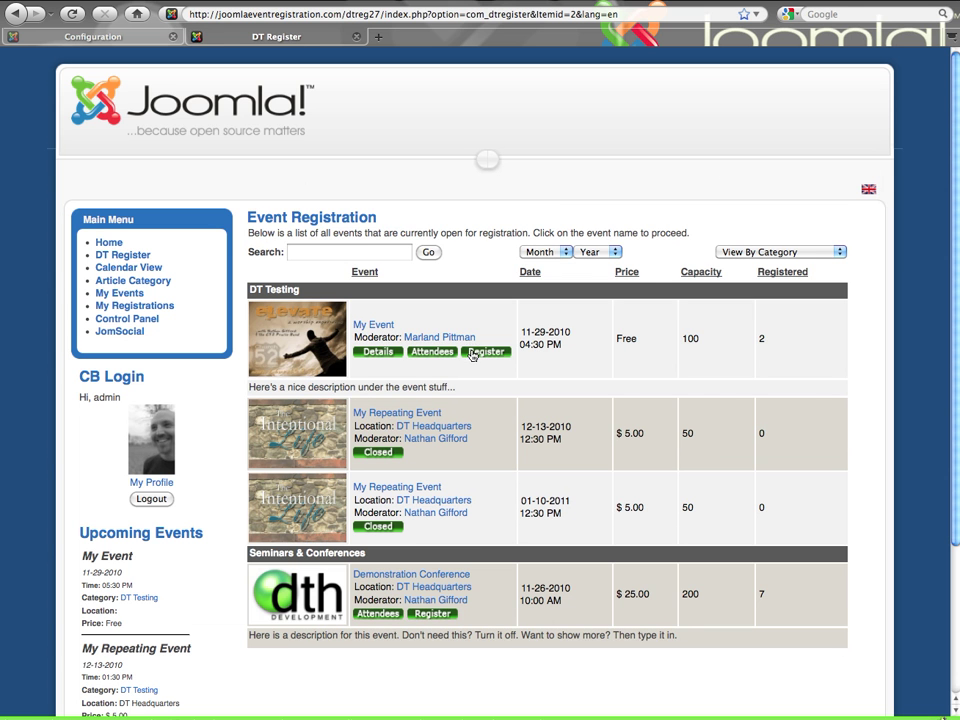
pyautogui.click(473, 353)
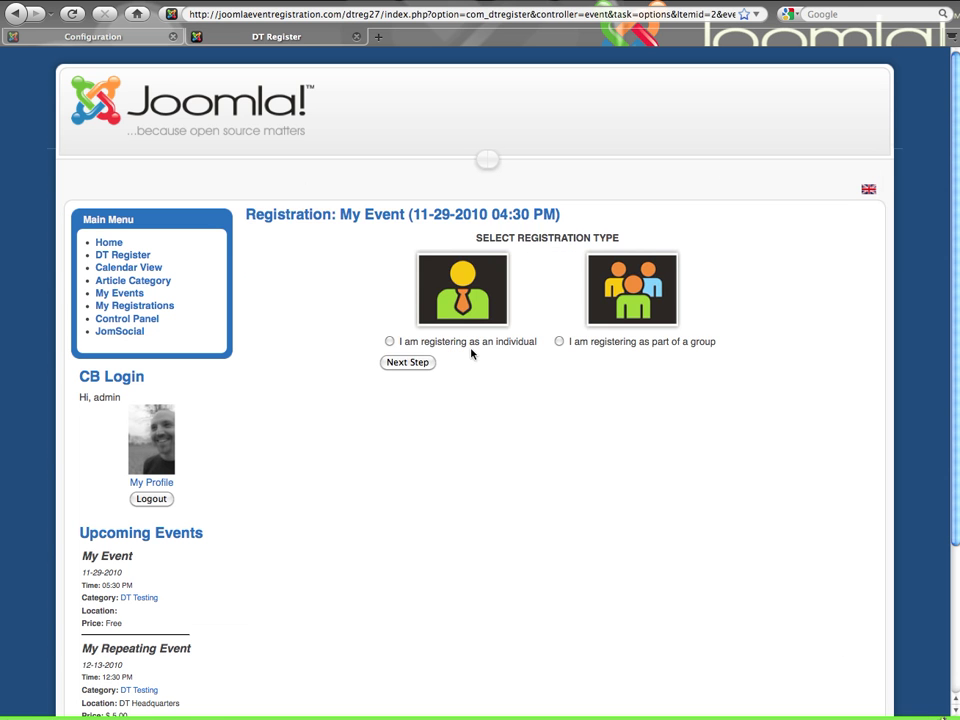
pyautogui.click(474, 289)
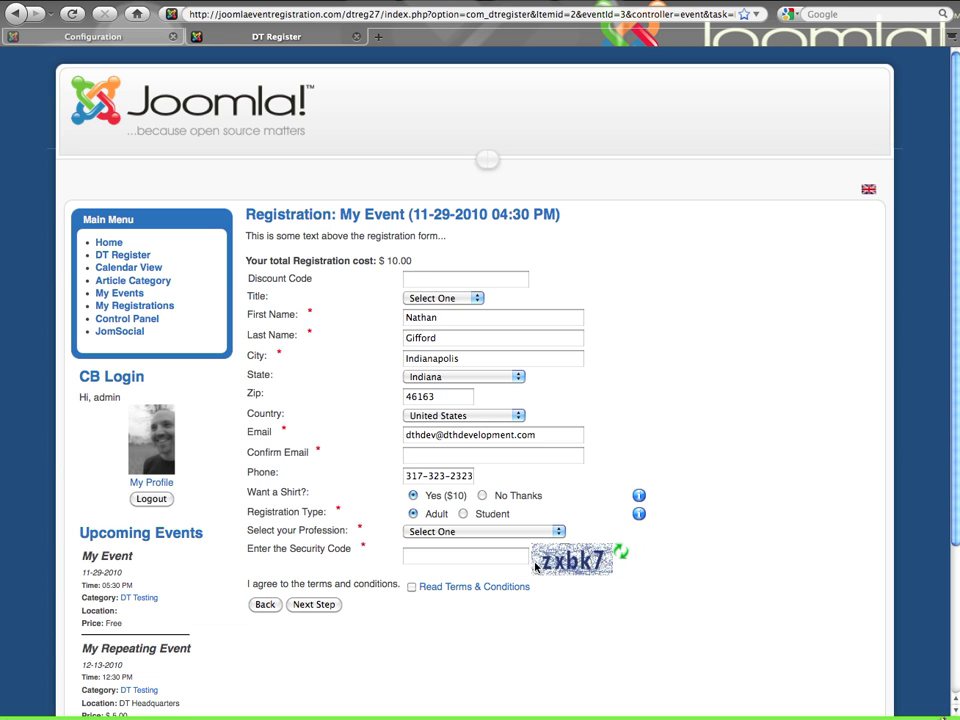
# Refresh the security code image on the registration form twice, and return to the DT Register configuration
pyautogui.click(619, 558)
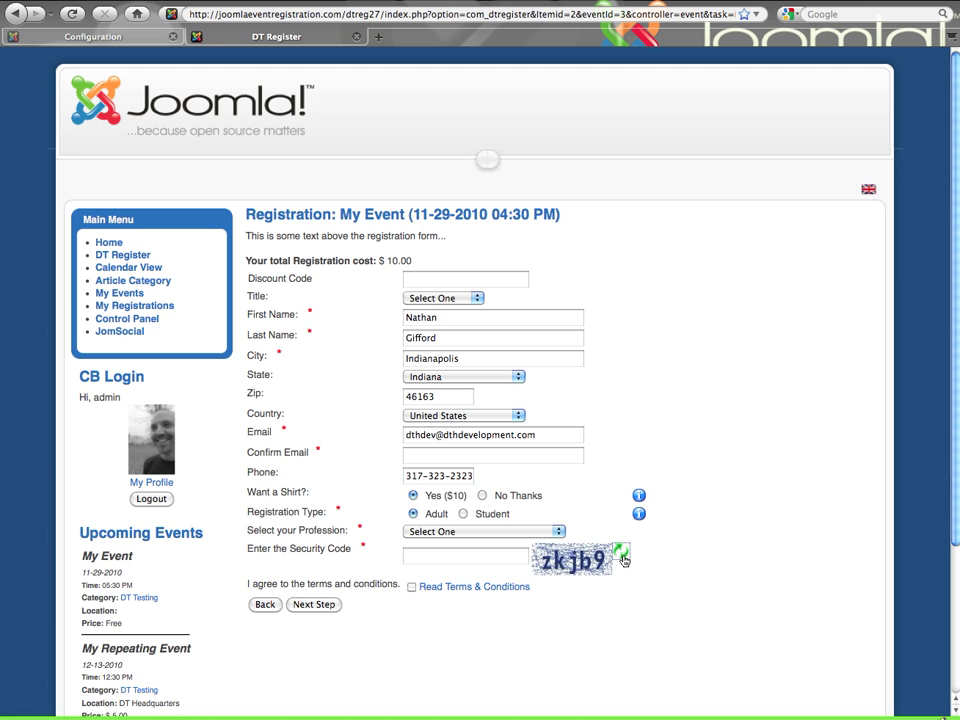
pyautogui.click(621, 558)
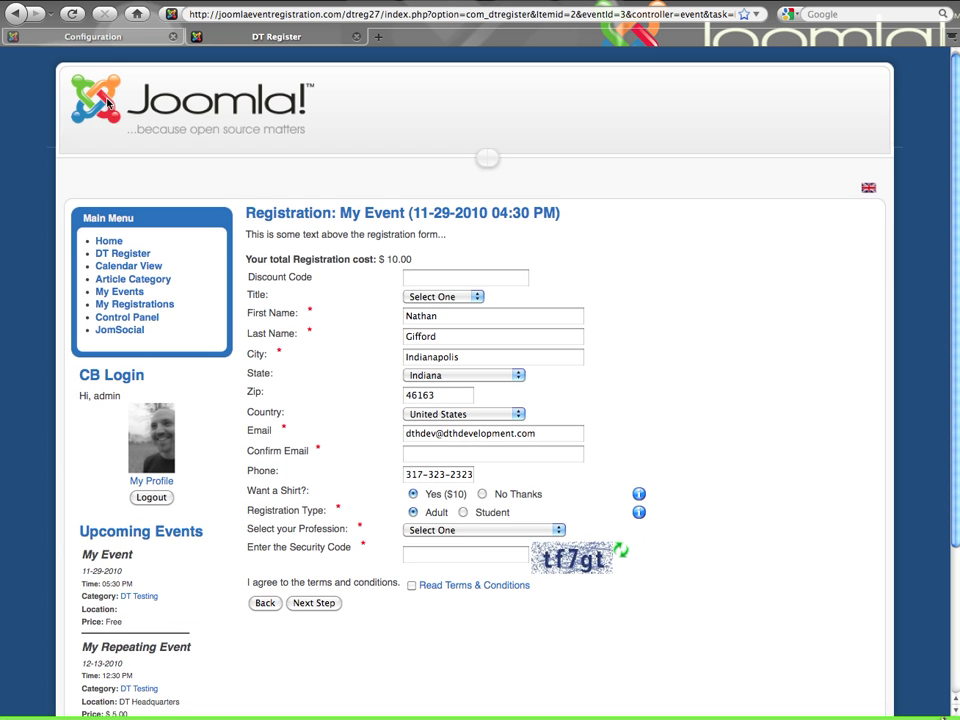
pyautogui.click(115, 40)
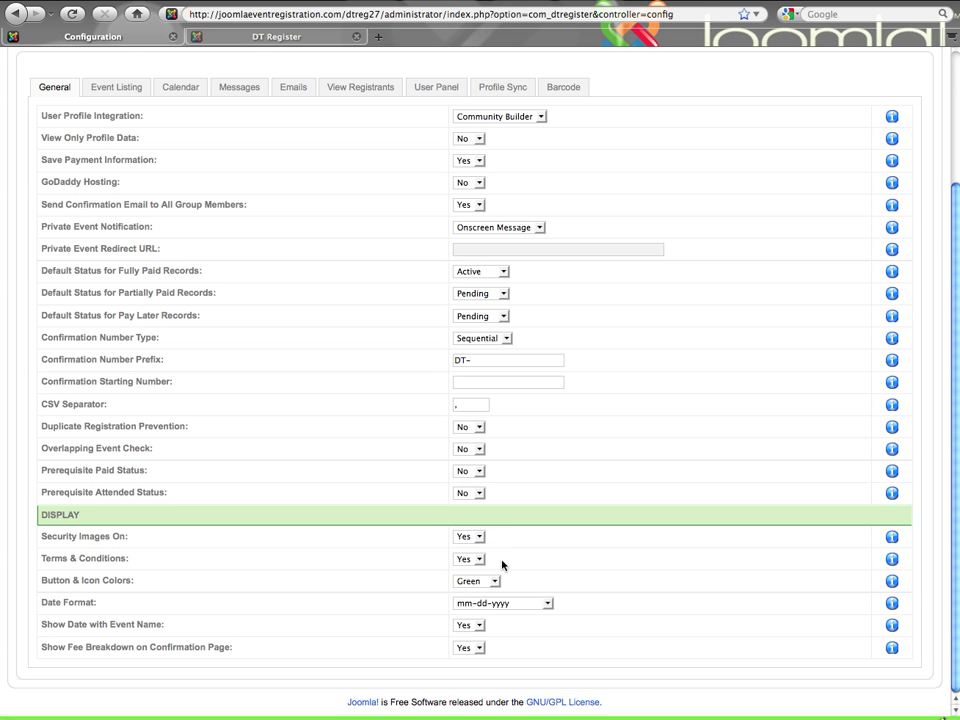
# Accept the terms and conditions on the My Event registration form, and view the terms message before closing it
pyautogui.click(245, 38)
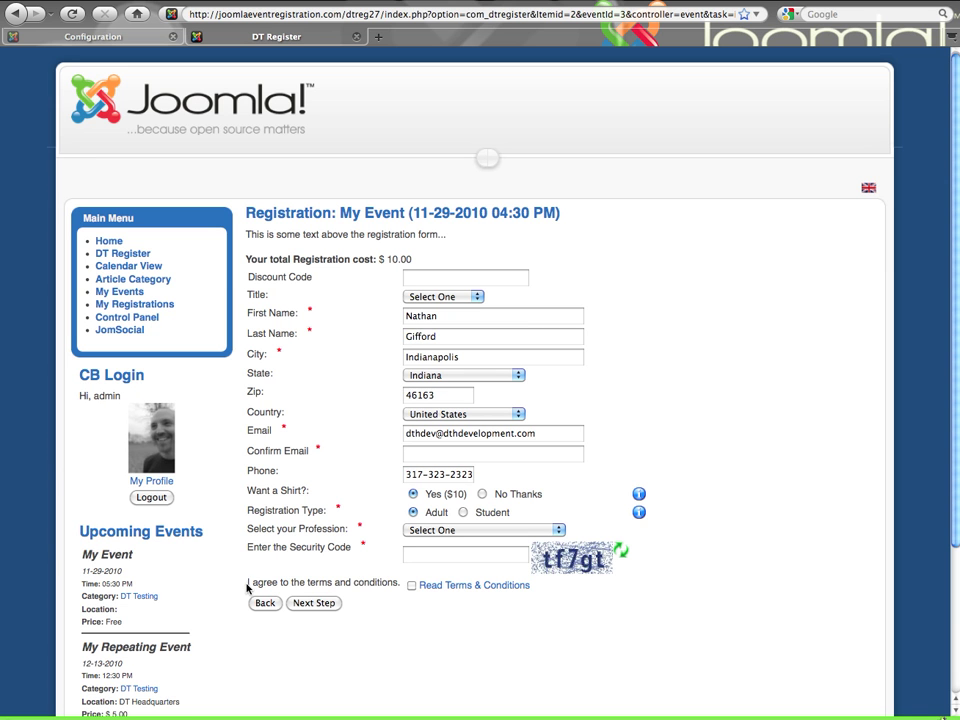
pyautogui.moveTo(248, 585); pyautogui.dragTo(407, 590)
pyautogui.click(411, 587)
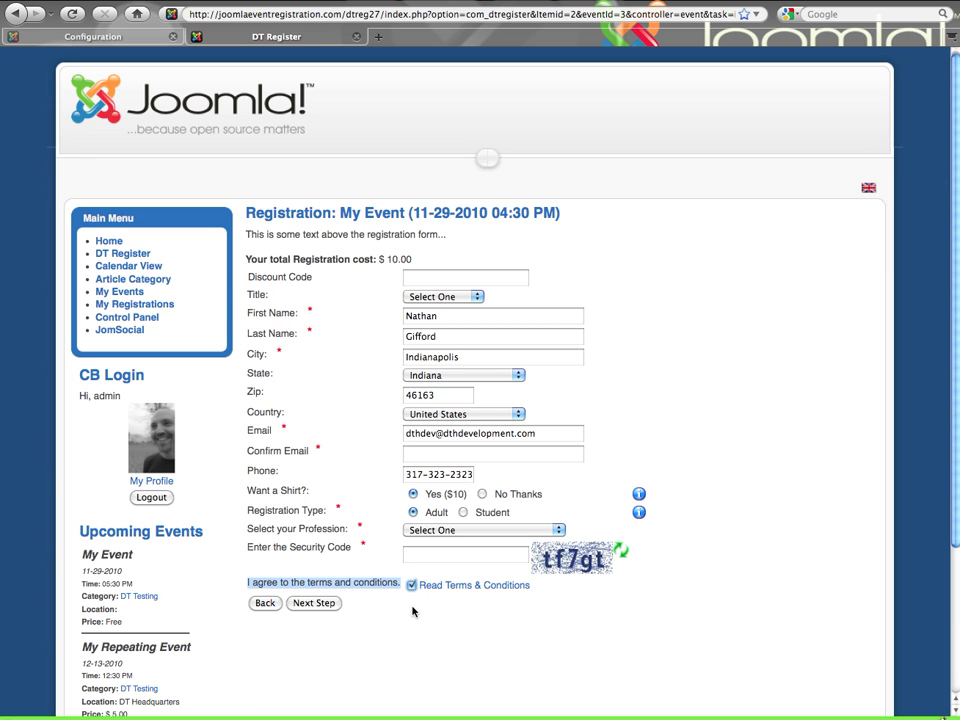
pyautogui.click(414, 611)
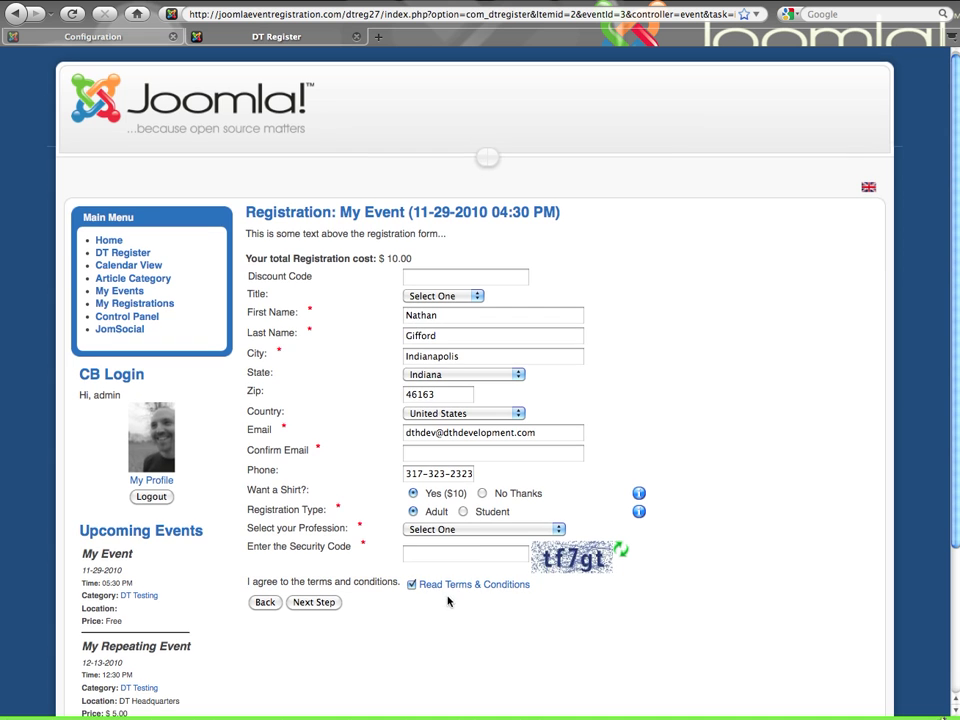
pyautogui.click(453, 588)
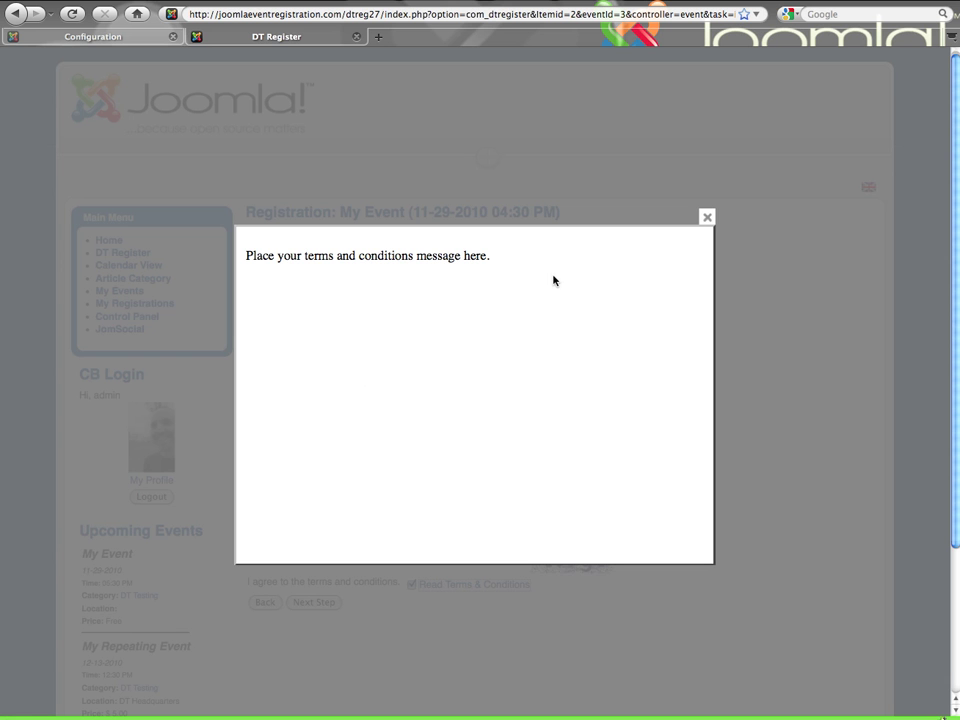
pyautogui.click(707, 219)
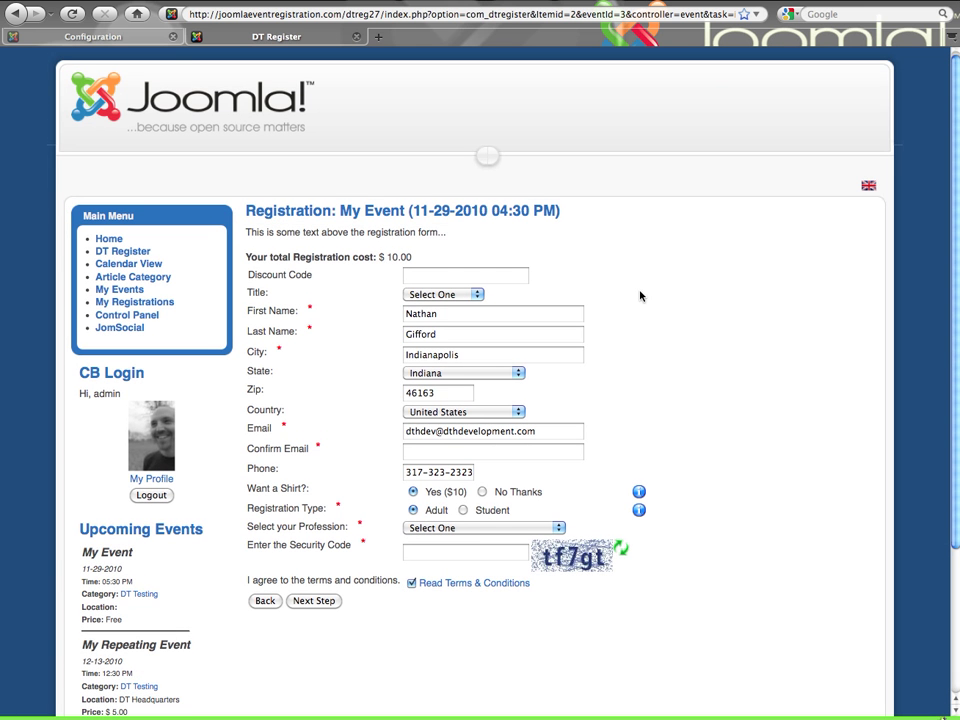
# Return to the General configuration settings and examine the available Button & Icon Colors
pyautogui.click(140, 38)
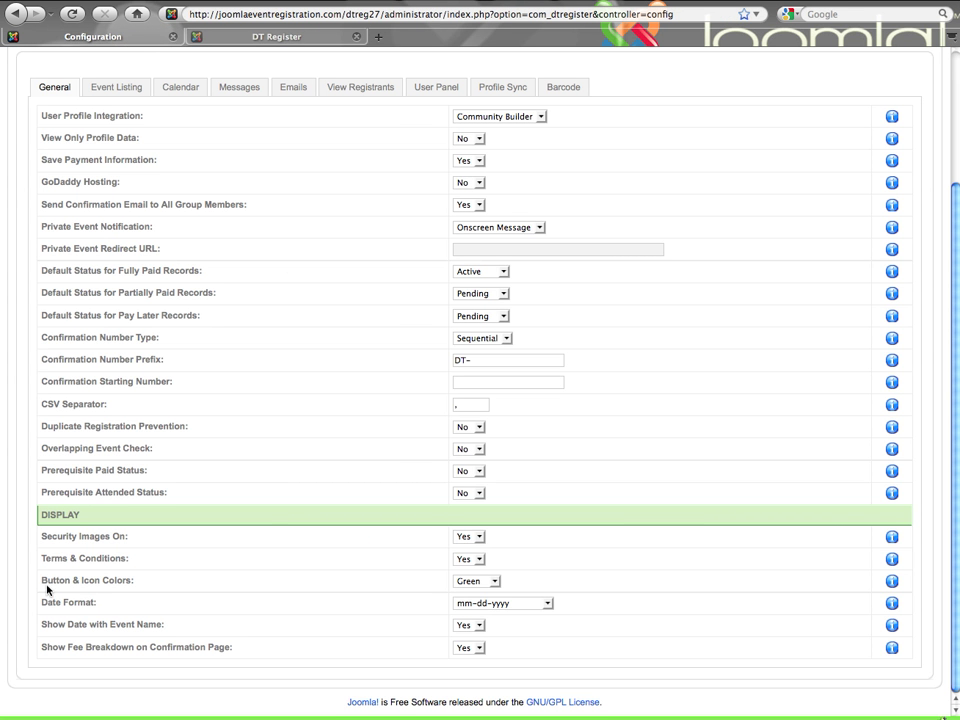
pyautogui.moveTo(47, 581); pyautogui.dragTo(275, 615)
pyautogui.click(492, 580)
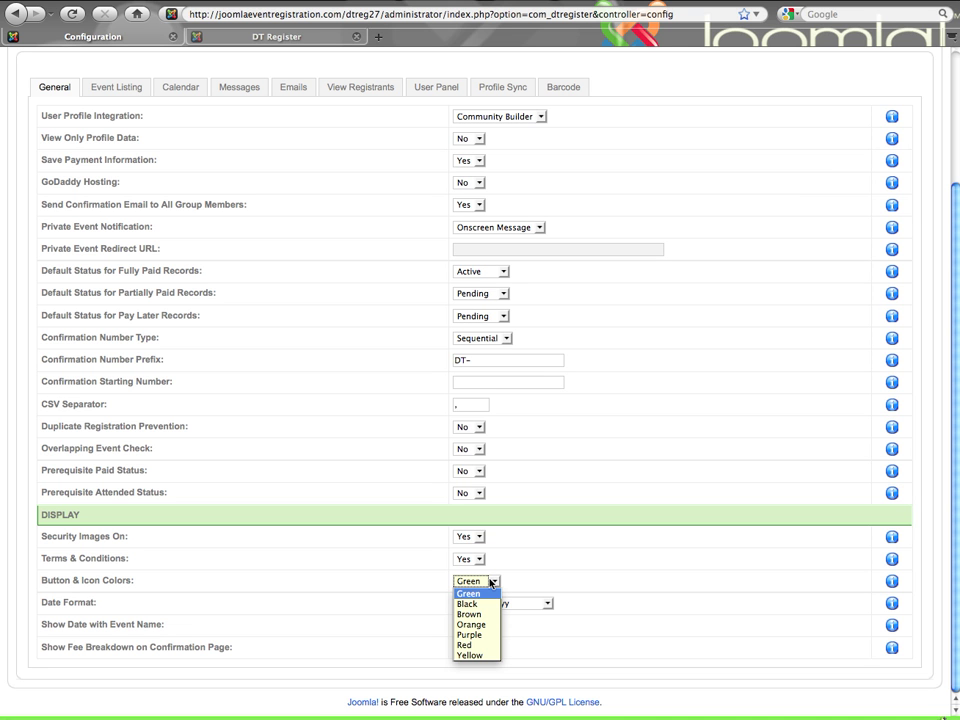
pyautogui.click(491, 582)
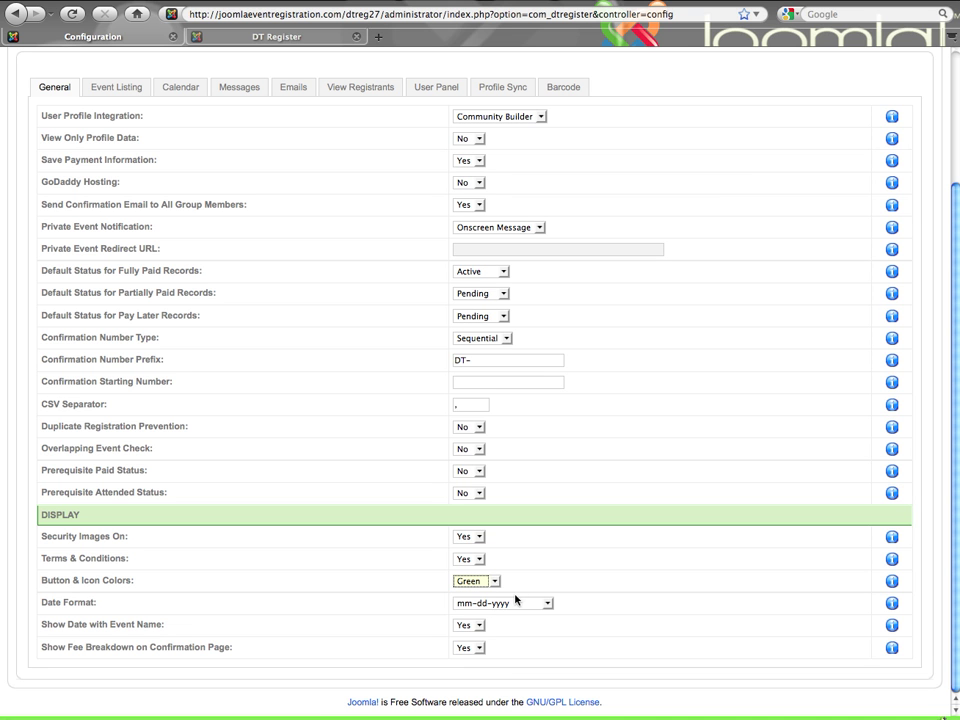
# Examine the available Date Format choices in the Display settings
pyautogui.scroll(1, 529, 608)
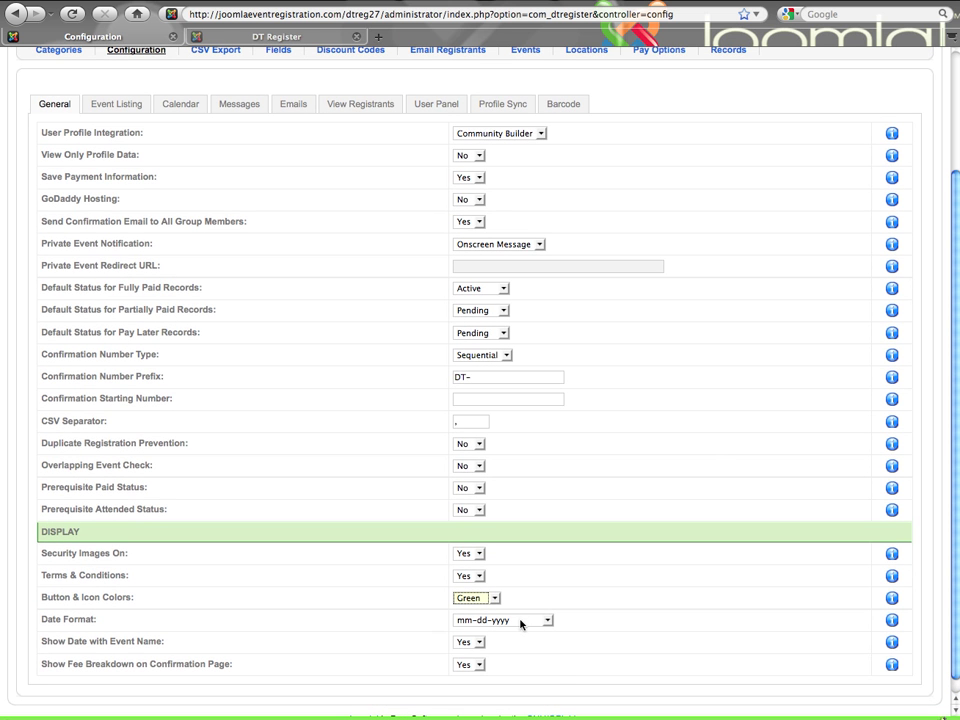
pyautogui.click(519, 621)
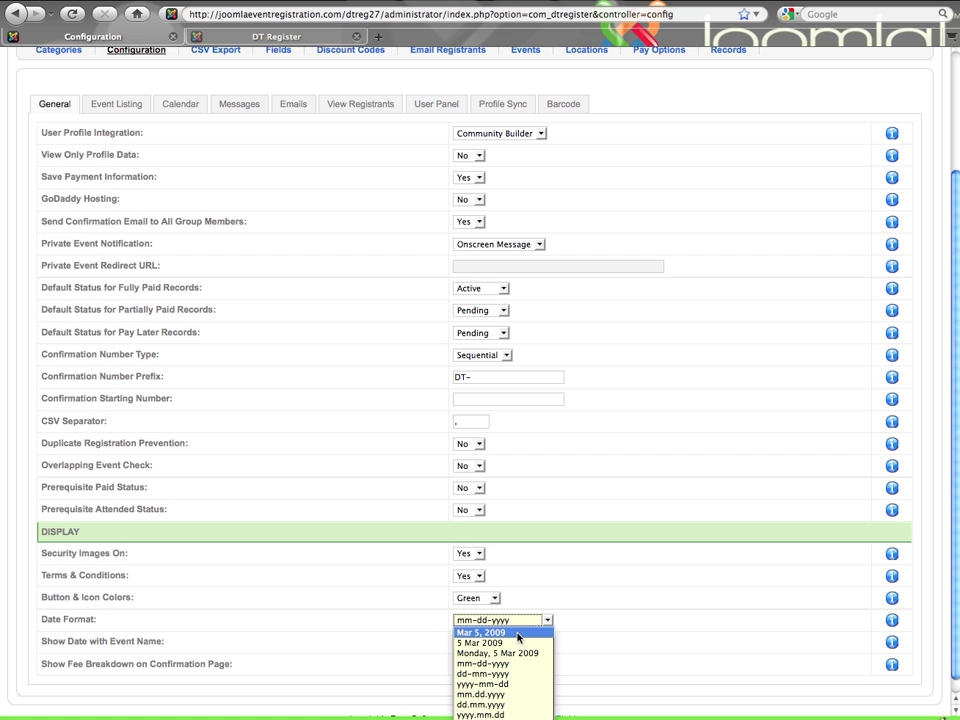
pyautogui.scroll(-1, 621, 617)
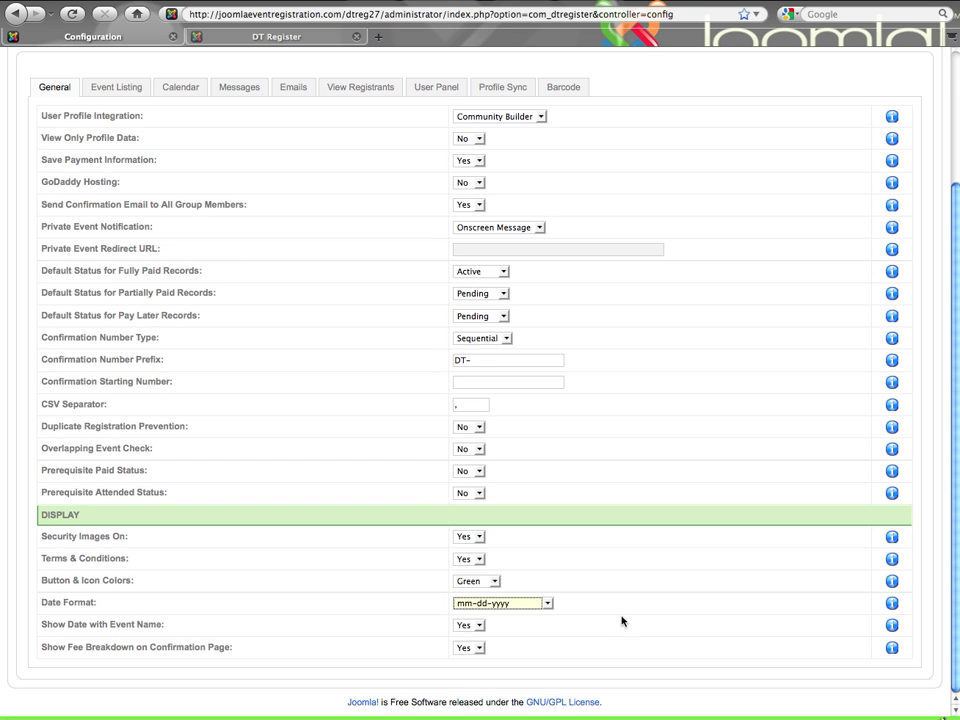
pyautogui.click(537, 605)
pyautogui.click(537, 606)
# Examine the Show Date with Event Name setting and compare it with the event title on the registration form
pyautogui.moveTo(53, 624); pyautogui.dragTo(181, 635)
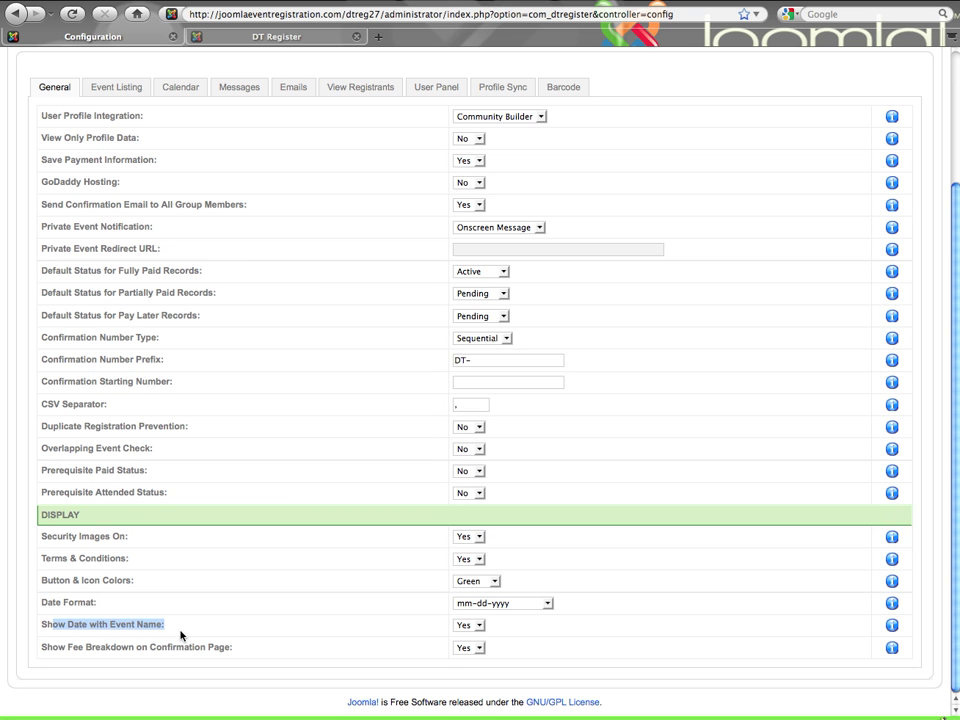
pyautogui.scroll(2, 255, 337)
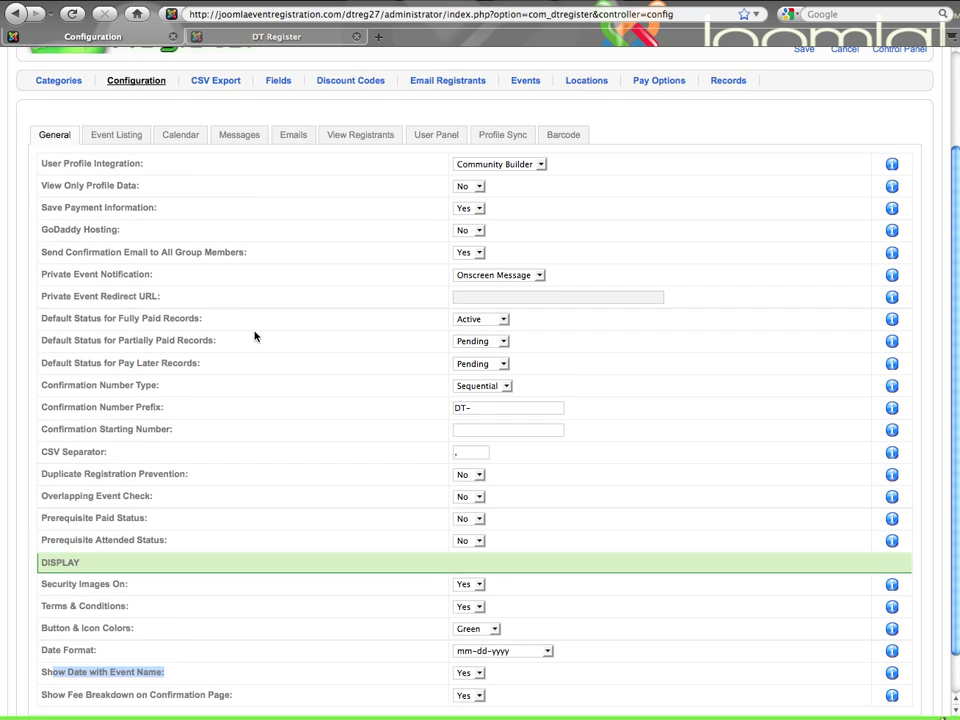
pyautogui.scroll(3, 255, 337)
pyautogui.hotkey('ctrl', 'Tab')
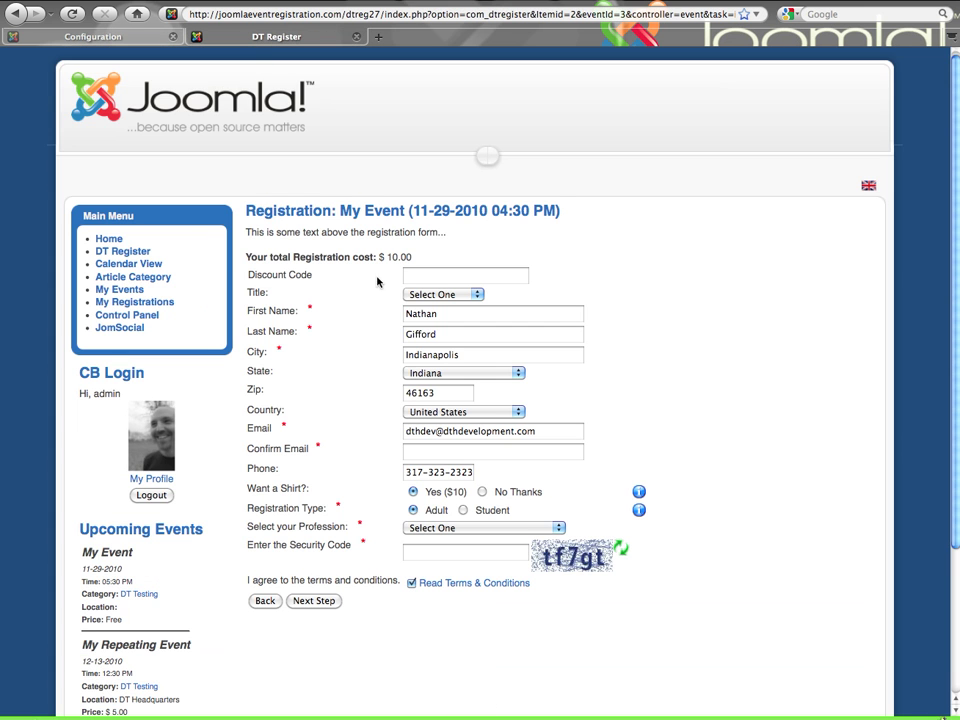
pyautogui.moveTo(338, 210); pyautogui.dragTo(566, 212)
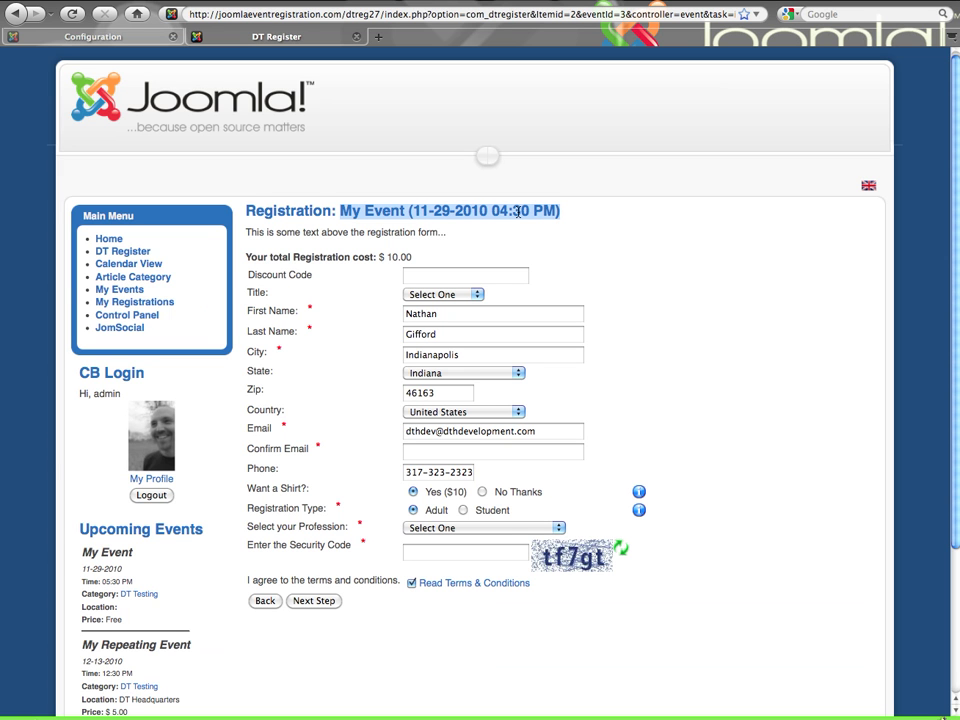
pyautogui.click(416, 212)
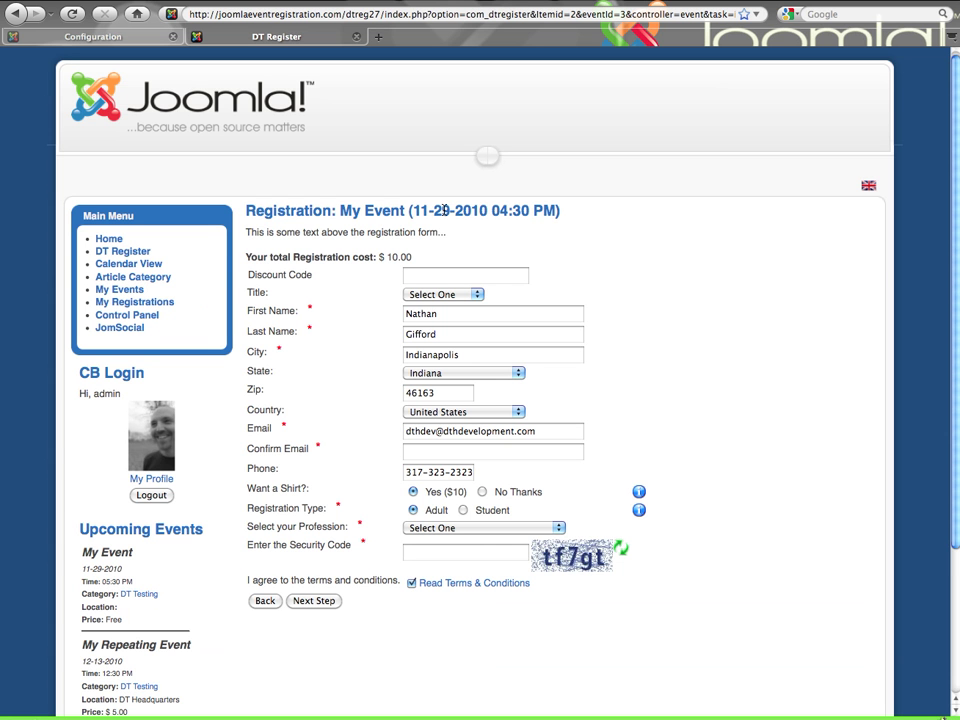
pyautogui.scroll(-2, 405, 215)
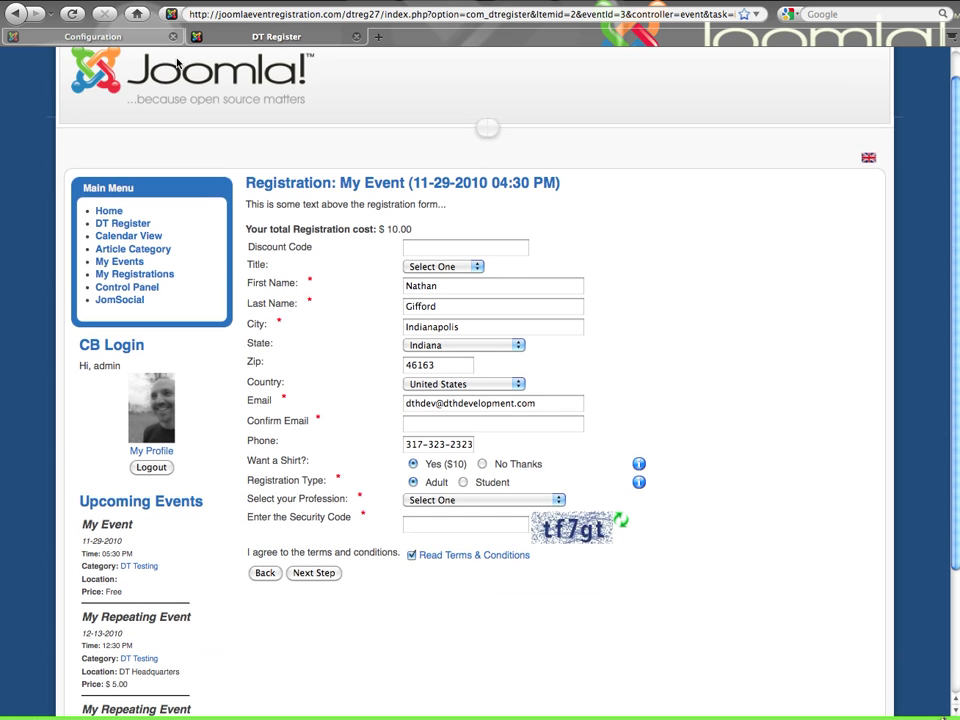
# Return to the configuration's Display settings and examine Show Date with Event Name and Show Fee Breakdown on Confirmation Page
pyautogui.click(118, 38)
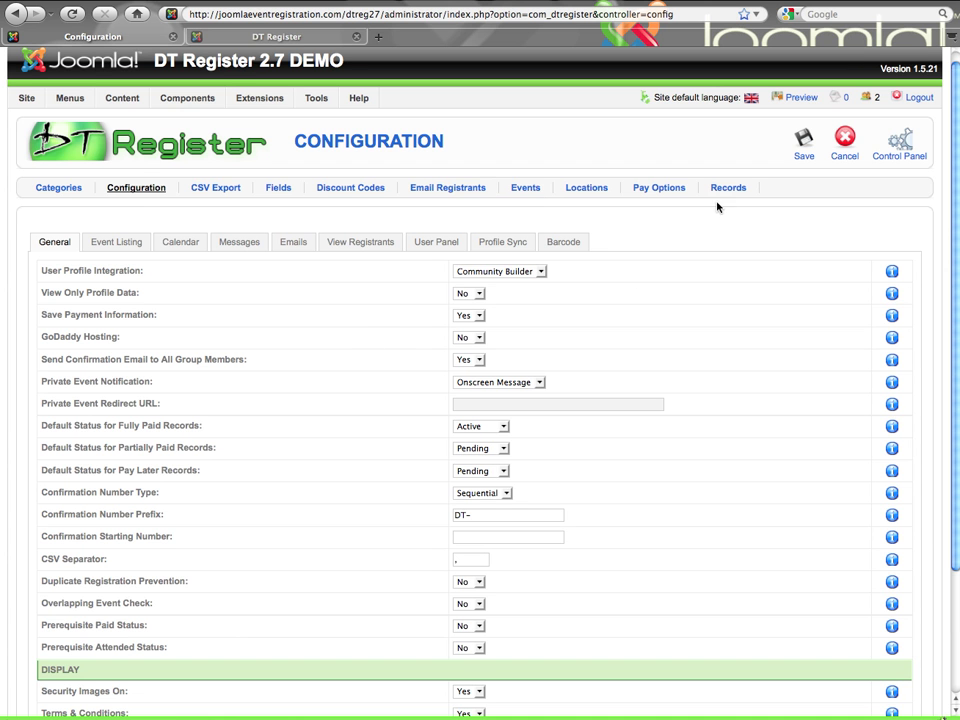
pyautogui.scroll(-1, 417, 402)
pyautogui.scroll(-3, 417, 402)
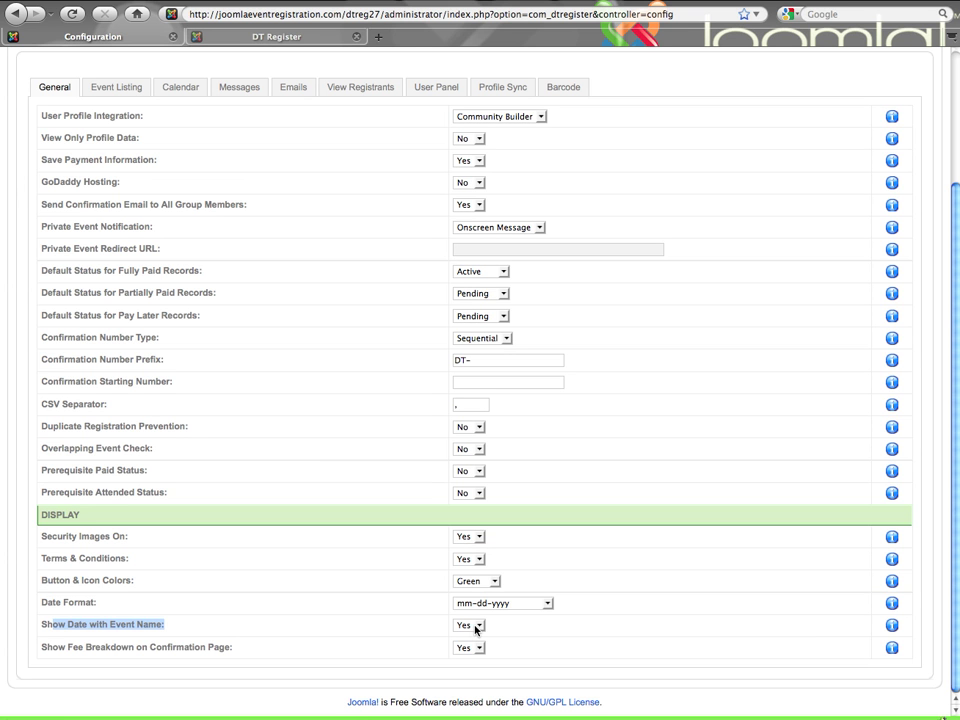
pyautogui.click(270, 656)
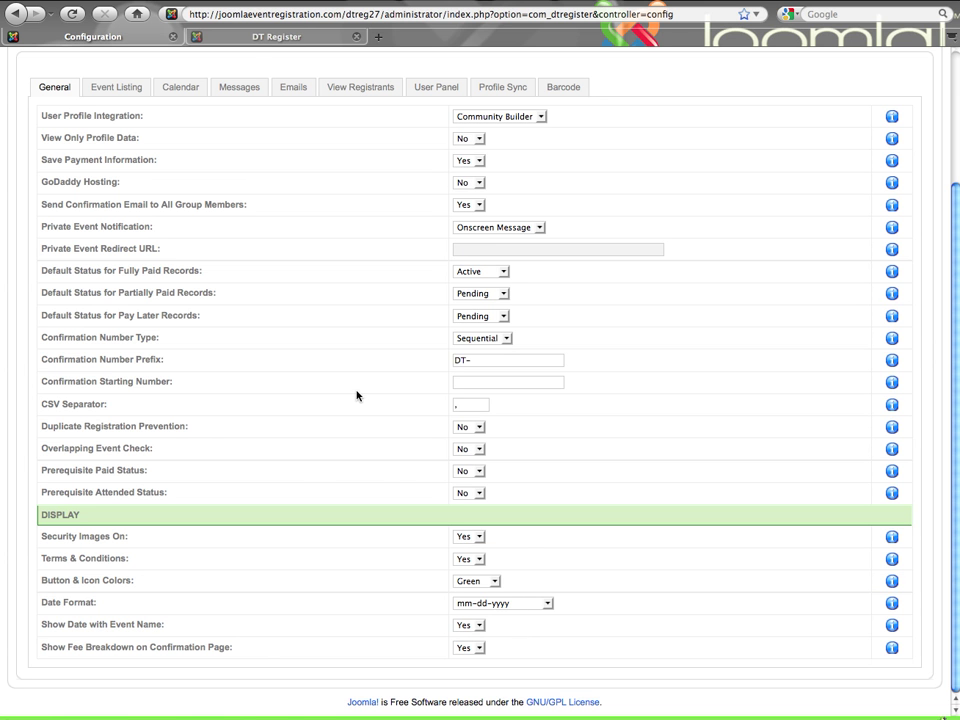
# Switch to the front-end registration form, set the Registration Type to Student and check how the total registration cost responds
pyautogui.click(249, 40)
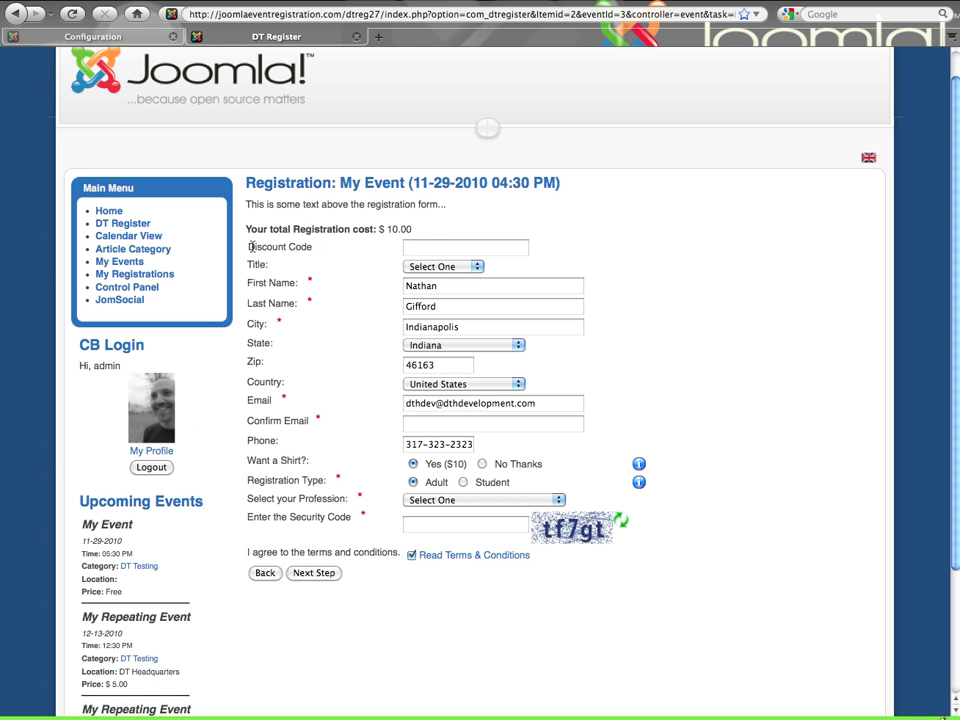
pyautogui.moveTo(246, 229); pyautogui.dragTo(412, 230)
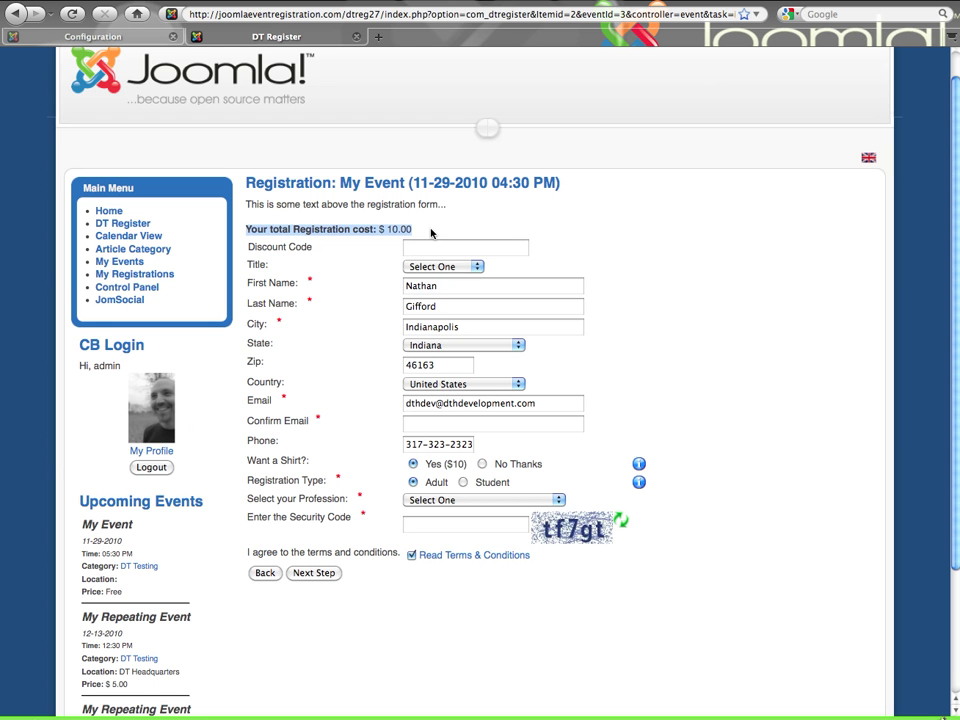
pyautogui.click(431, 231)
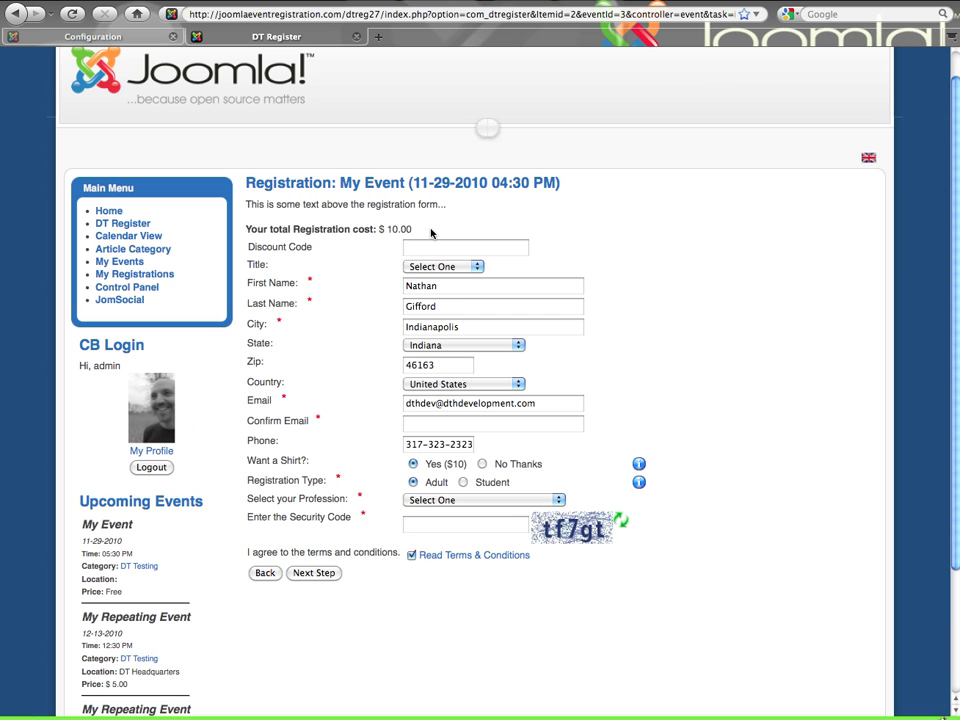
pyautogui.click(464, 482)
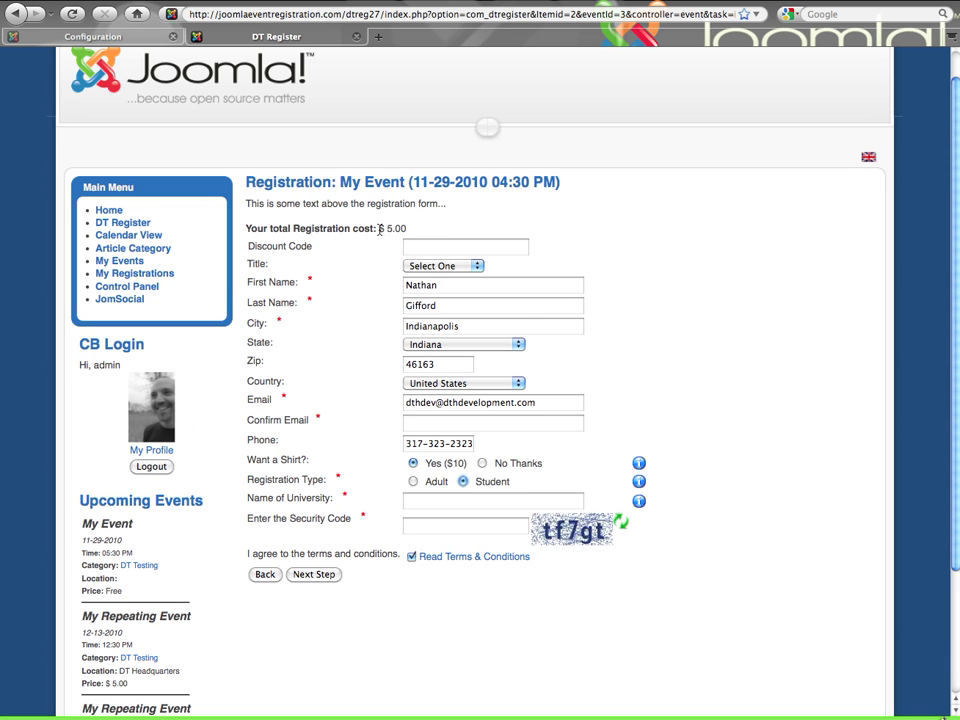
pyautogui.moveTo(379, 229); pyautogui.dragTo(412, 229)
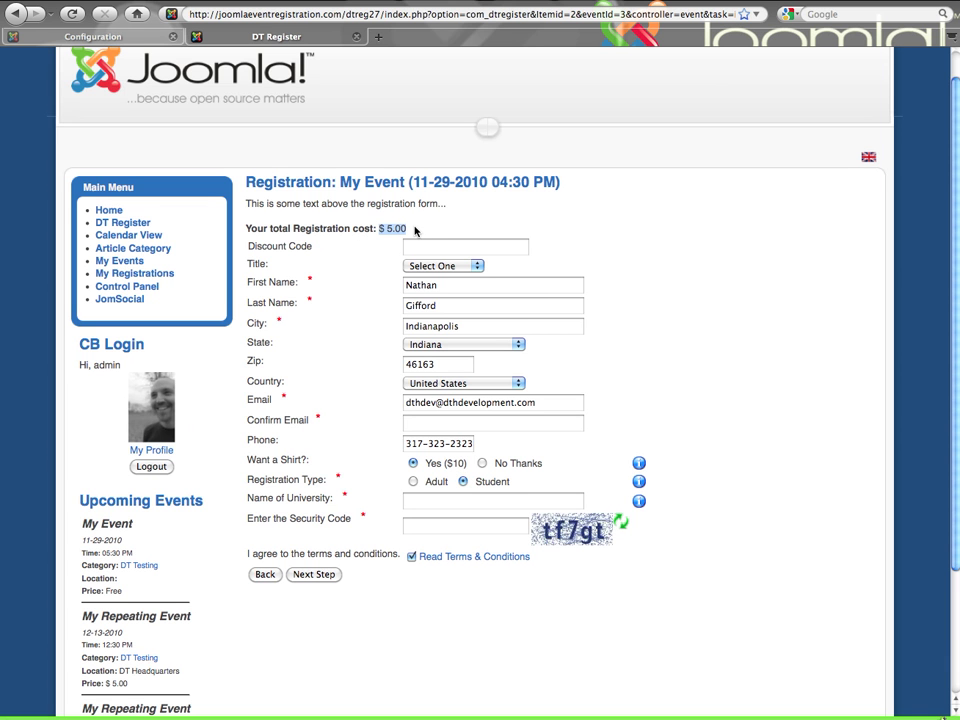
pyautogui.click(463, 482)
pyautogui.scroll(1, 450, 504)
# Fill in the Confirm Email field with the registrant's email and enter Indiana University as the Name of University
pyautogui.click(446, 428)
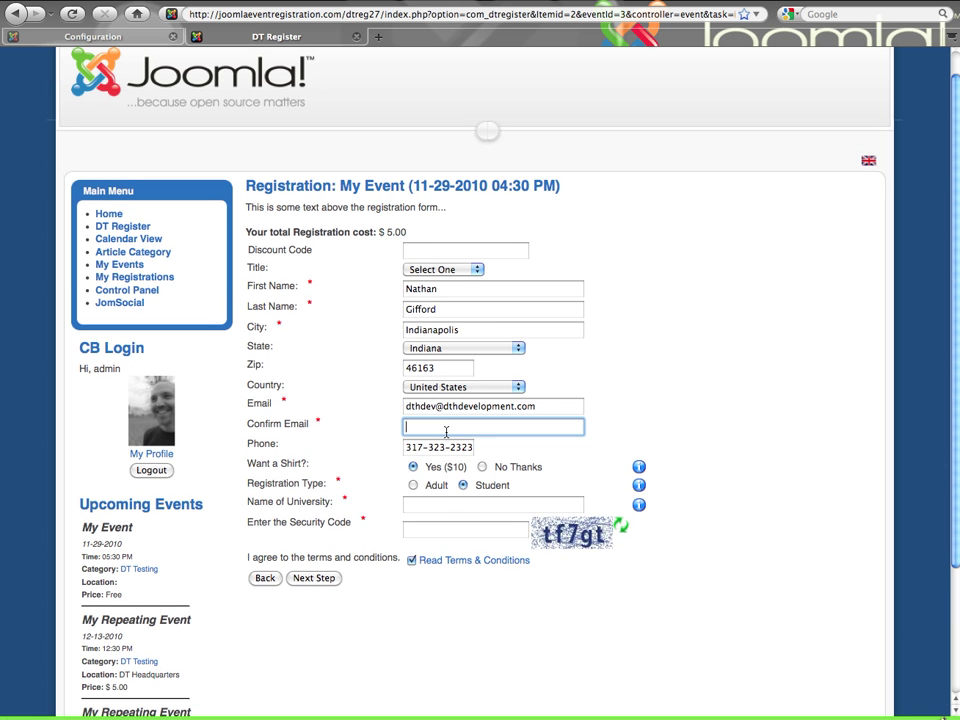
pyautogui.write('dth')
pyautogui.press('Down')
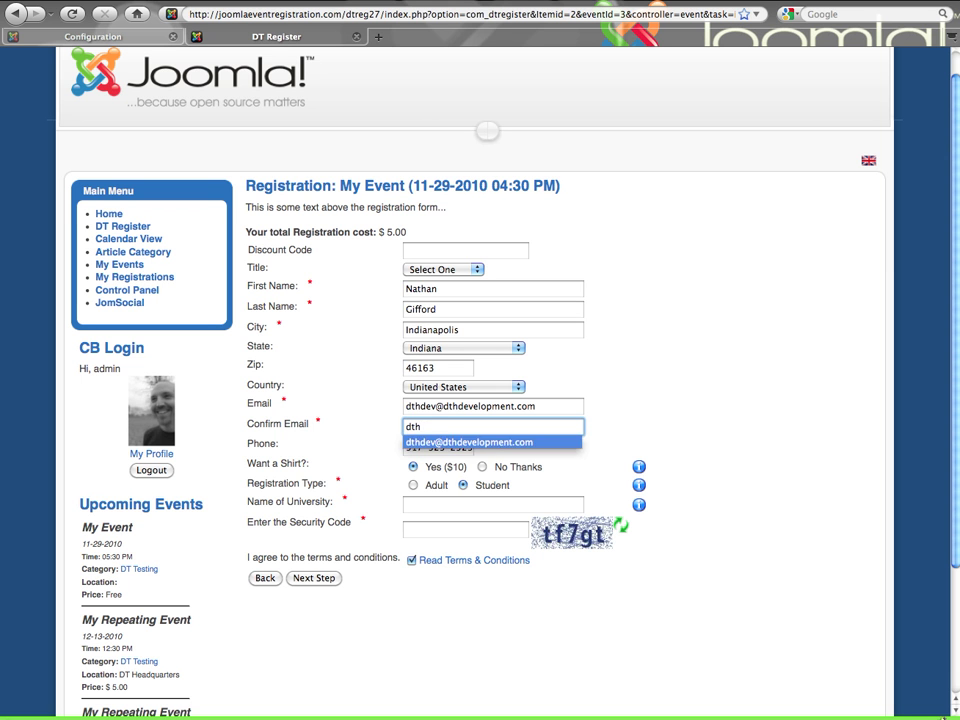
pyautogui.press('Tab')
pyautogui.click(465, 529)
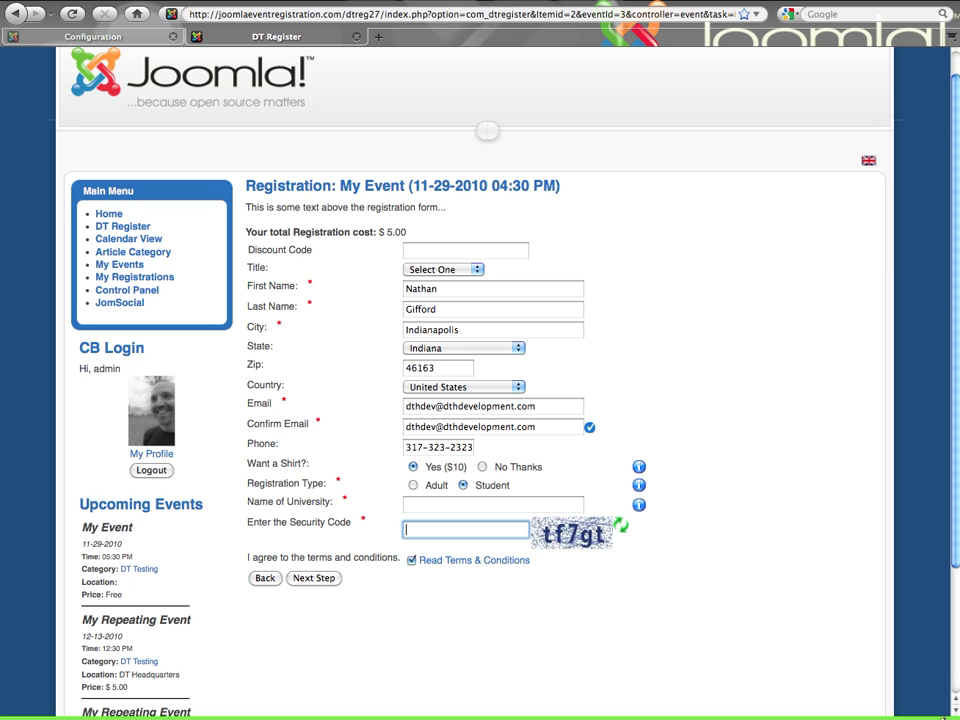
pyautogui.click(447, 507)
pyautogui.write('Uni')
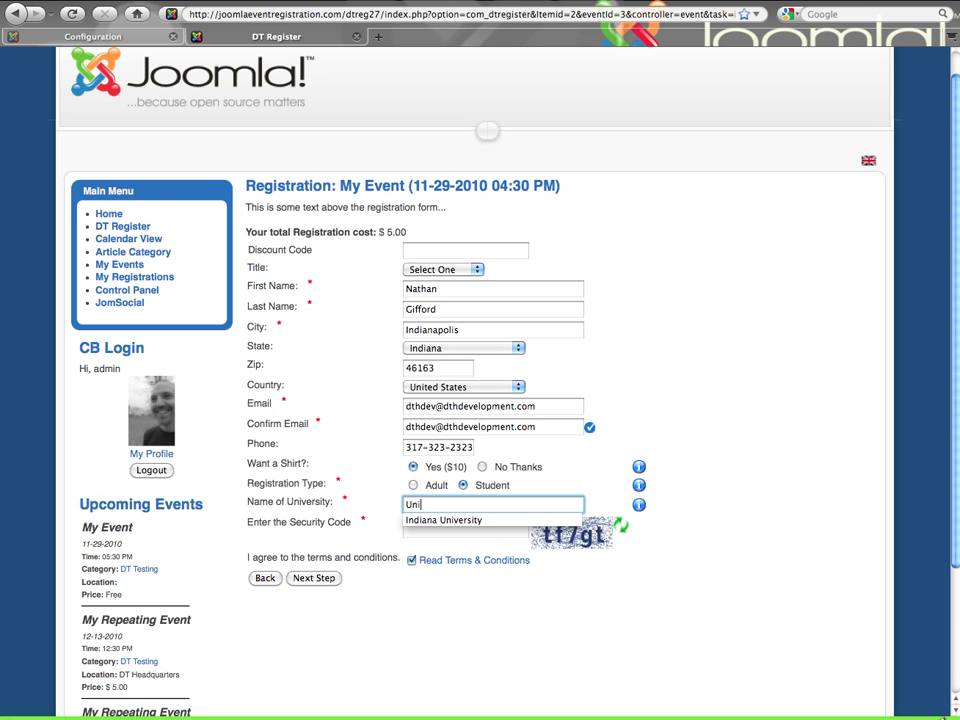
pyautogui.press('Down')
pyautogui.press('Tab')
# Enter the security code from the image and proceed to the registration's confirmation page
pyautogui.write('t')
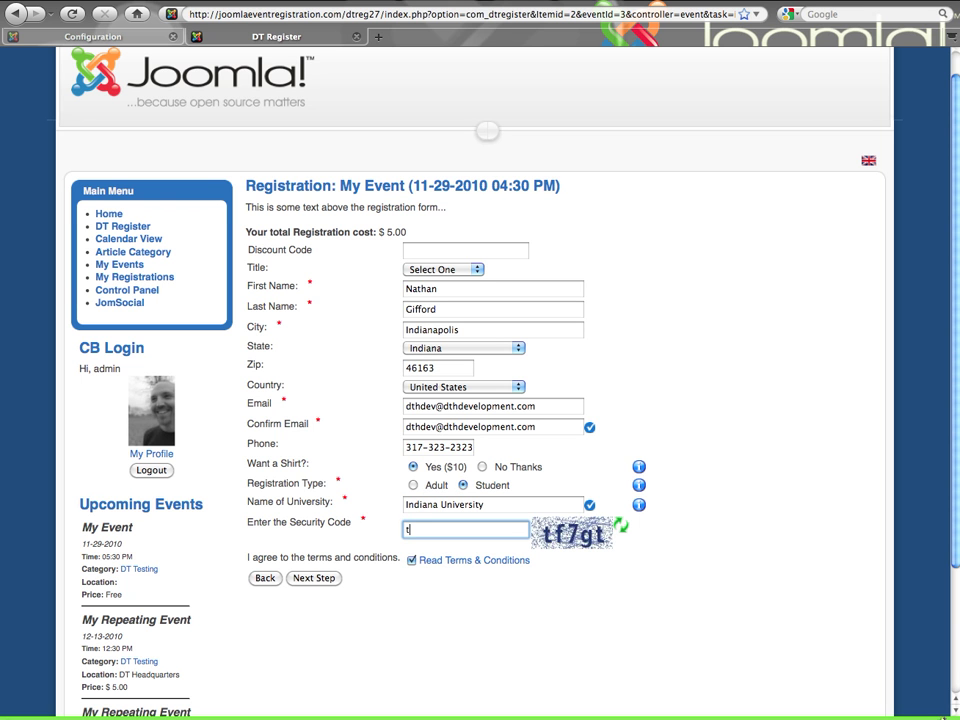
pyautogui.write('f7gt')
pyautogui.click(321, 579)
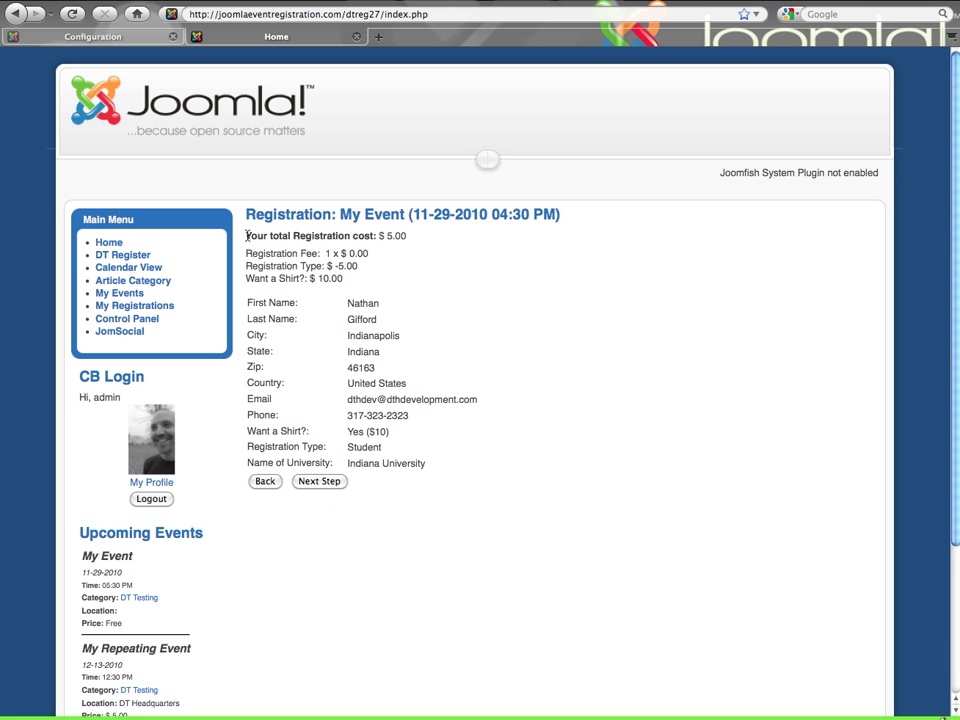
# Examine the total registration cost and its breakdown by Registration Fee, Registration Type and Want a Shirt on the confirmation page
pyautogui.moveTo(246, 236); pyautogui.dragTo(489, 240)
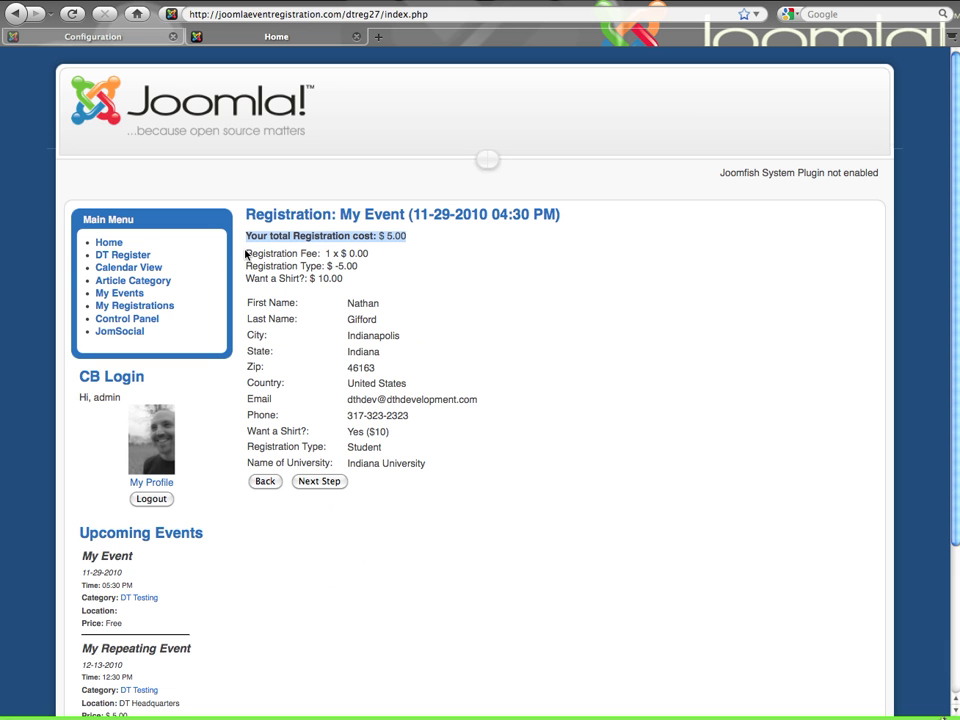
pyautogui.moveTo(246, 255); pyautogui.dragTo(364, 256)
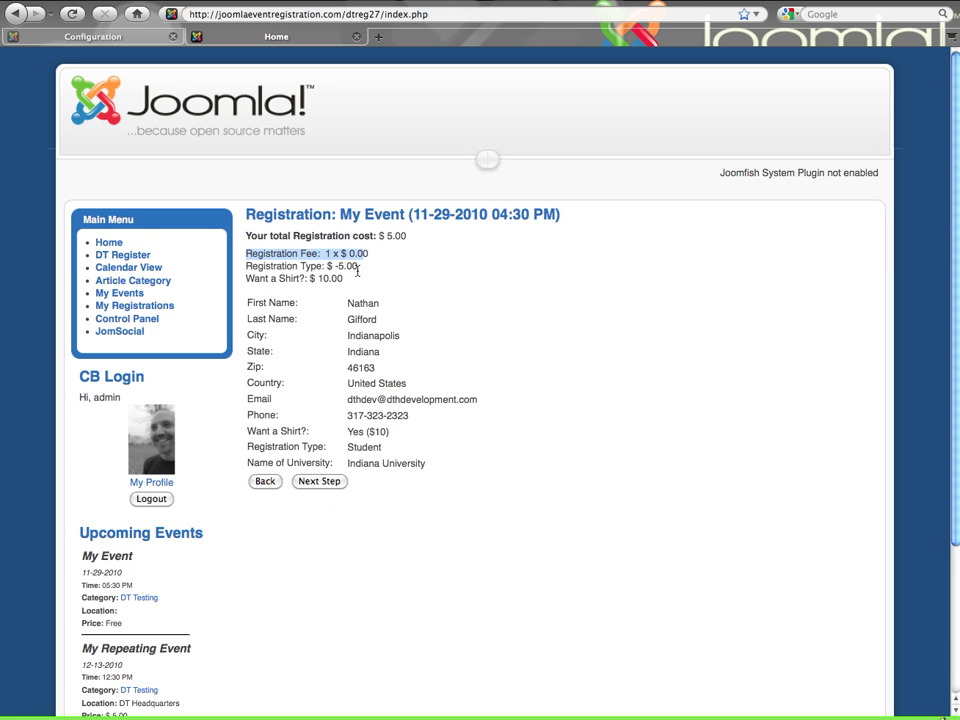
pyautogui.moveTo(258, 266); pyautogui.dragTo(357, 267)
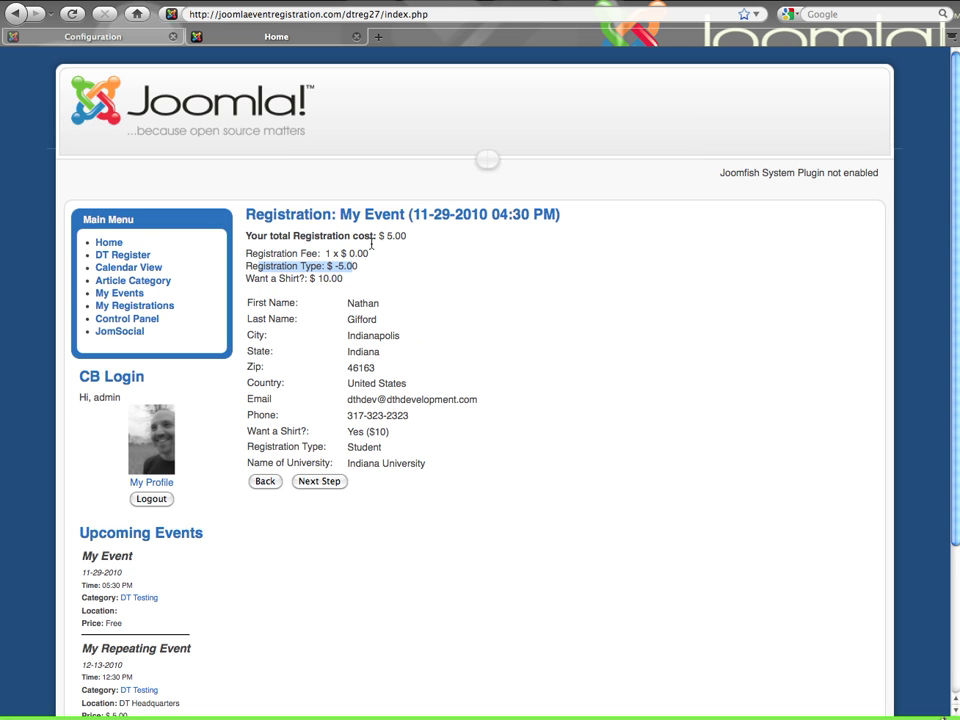
pyautogui.click(347, 293)
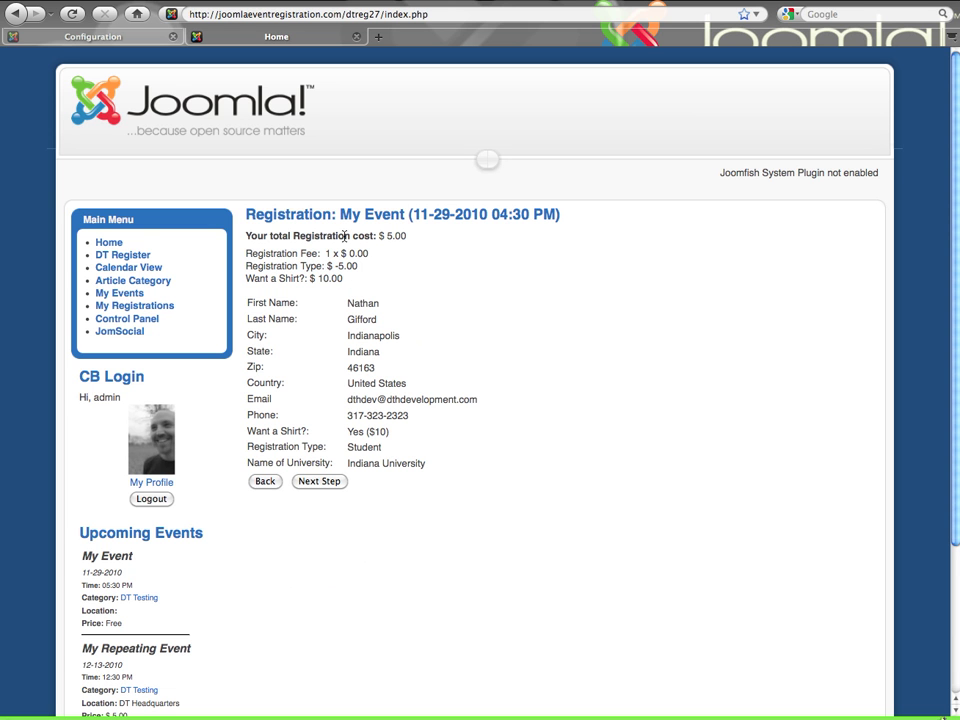
pyautogui.moveTo(343, 236); pyautogui.dragTo(426, 238)
pyautogui.click(418, 268)
pyautogui.scroll(-2, 343, 298)
# Return to the DT Register configuration and review the General settings and the option to save them
pyautogui.click(95, 36)
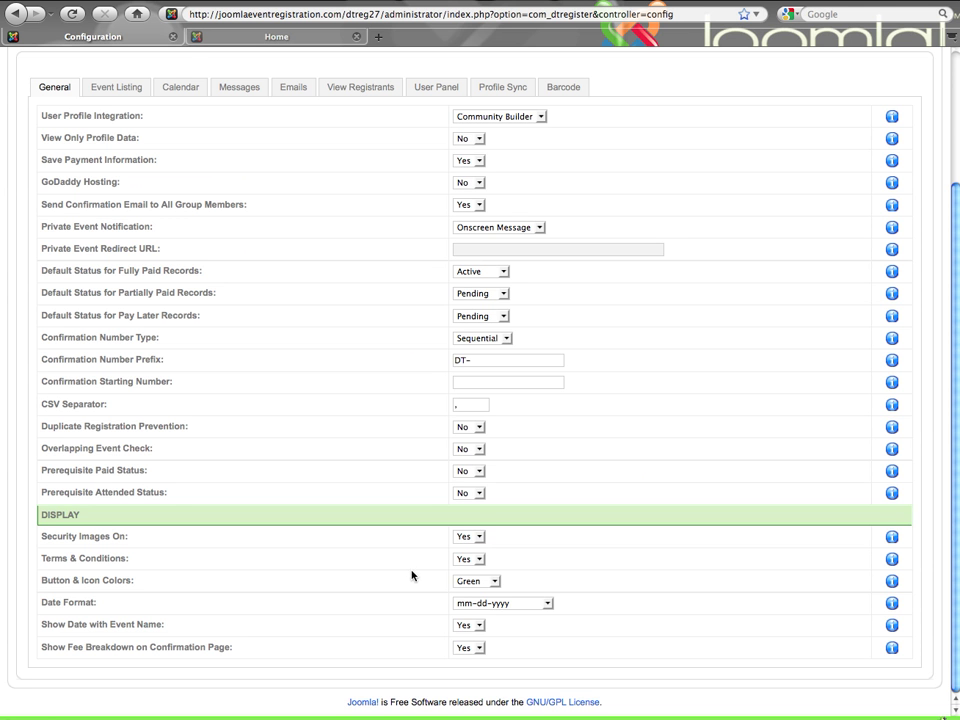
pyautogui.scroll(3, 412, 574)
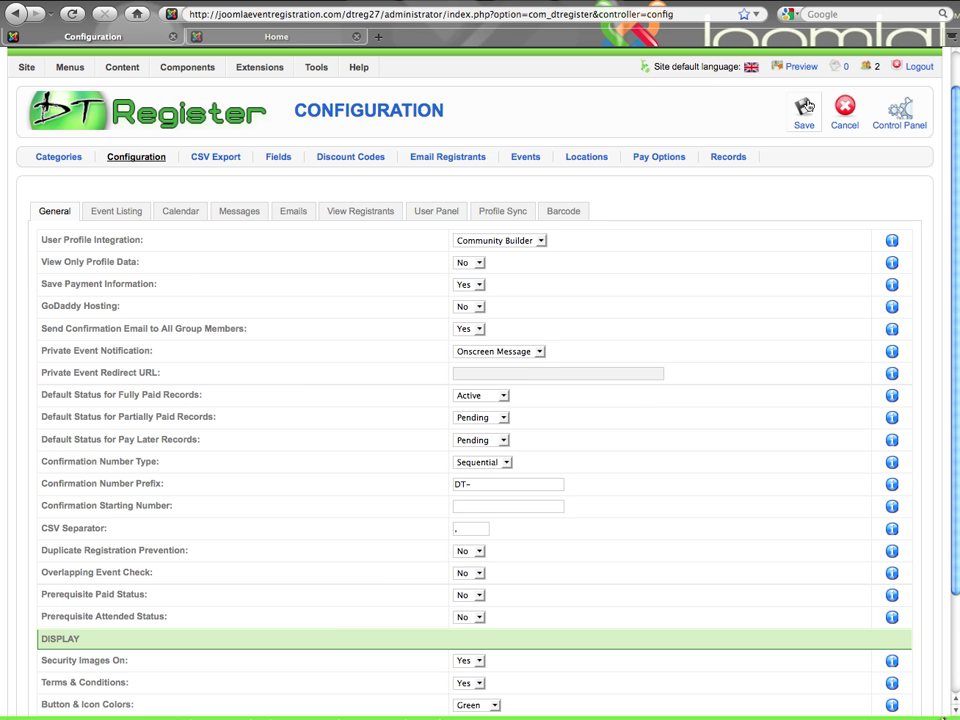
pyautogui.scroll(1, 808, 104)
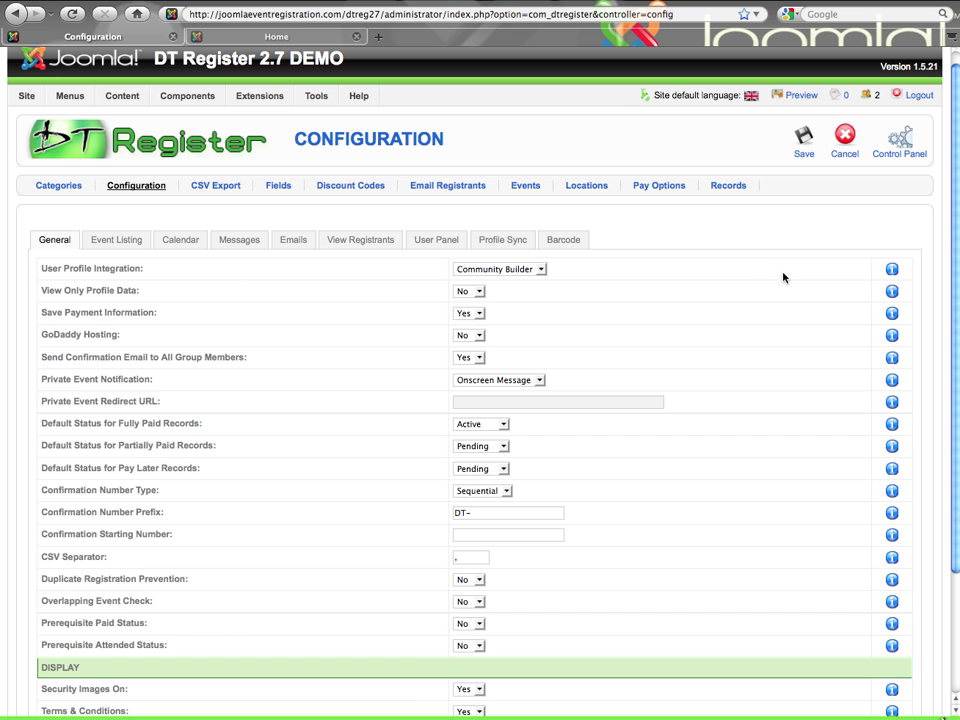